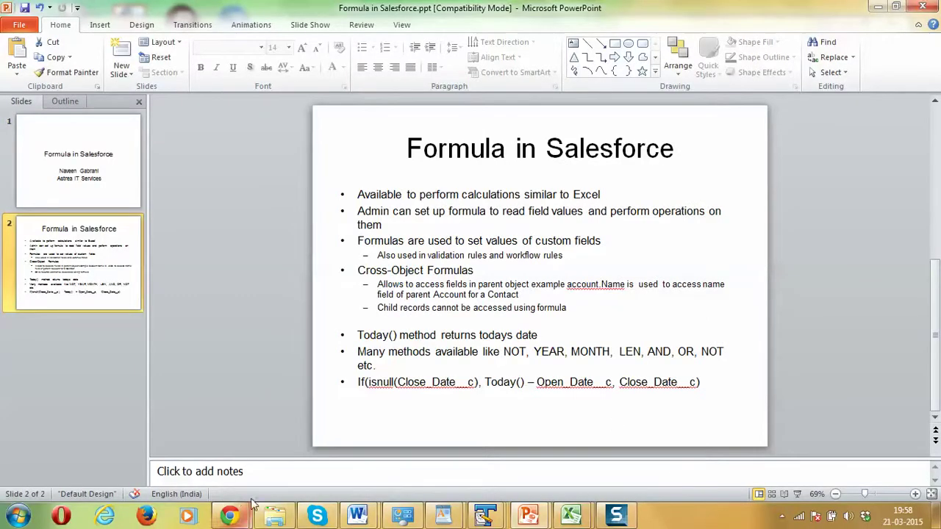
Step: Switch to the Chrome window showing the Salesforce account record and maximize it
mouse_move(241, 514)
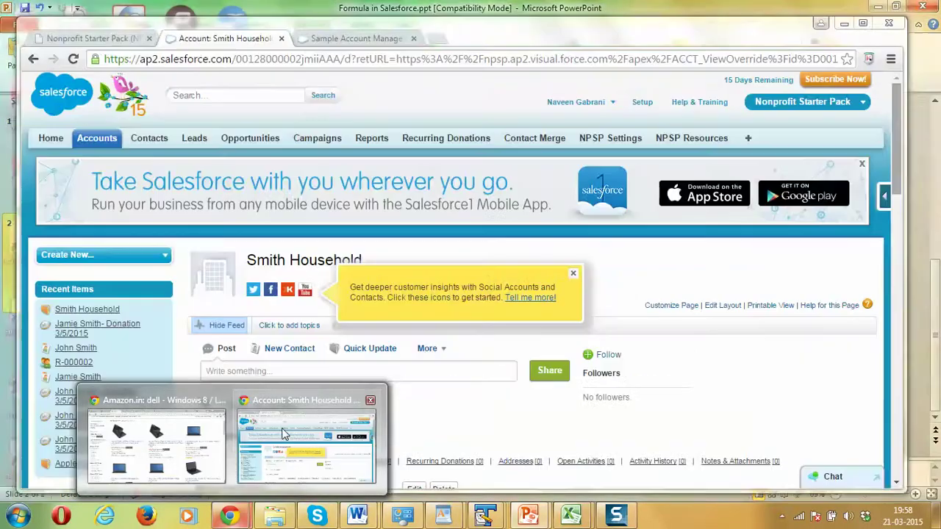
mouse_move(282, 433)
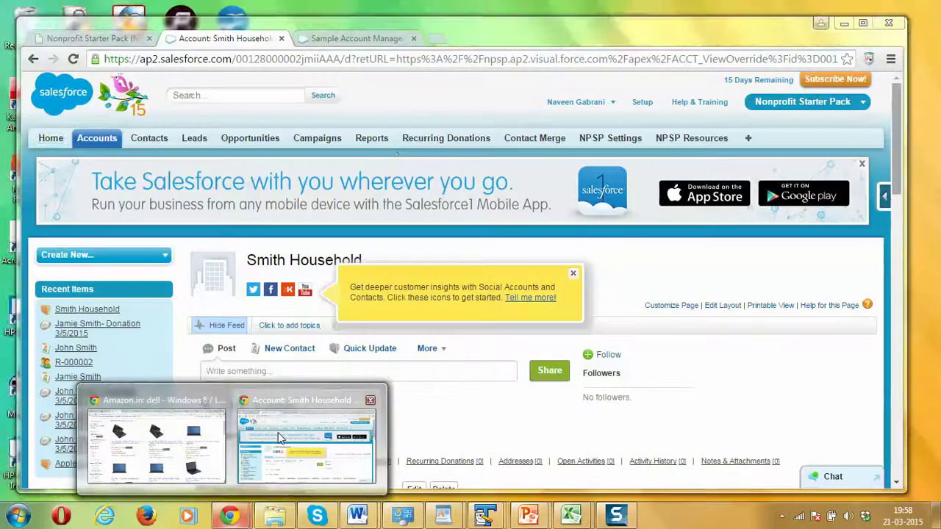
click(287, 421)
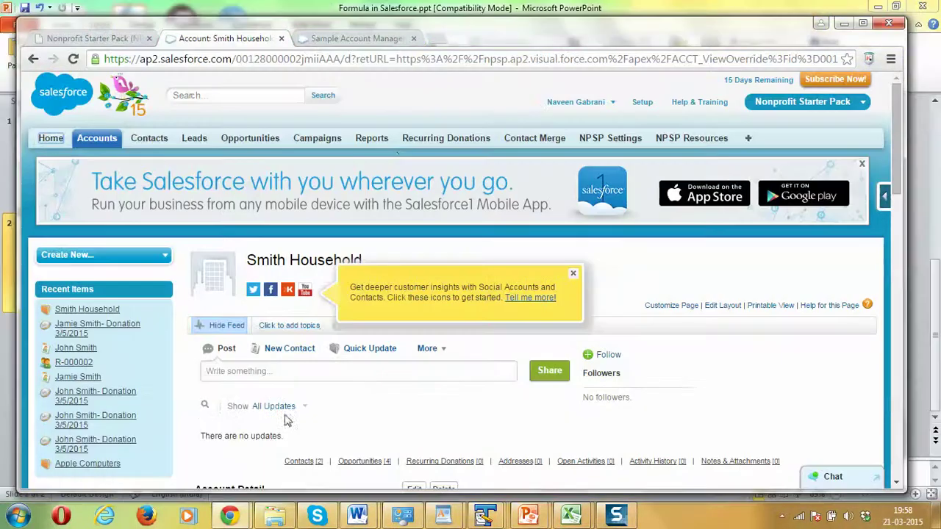
double_click(562, 35)
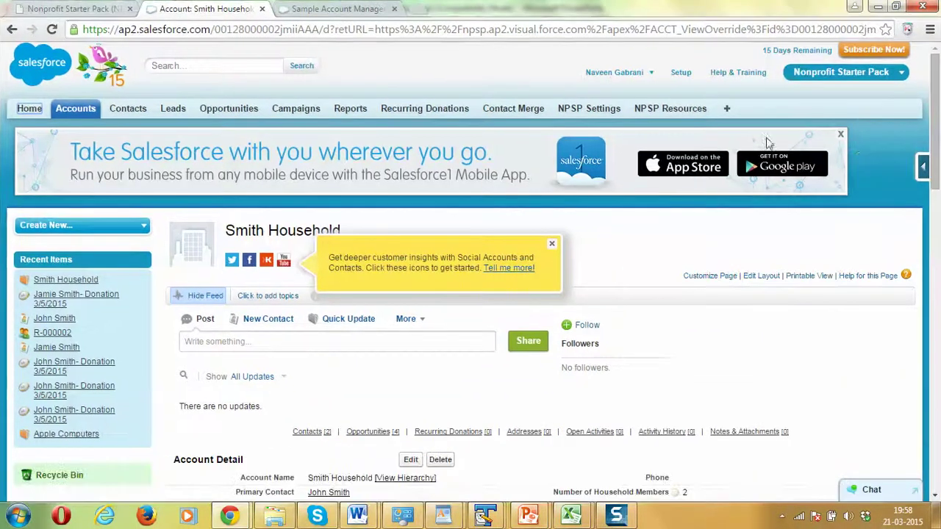
Step: Open the Account object's field setup page from the household account record
click(903, 76)
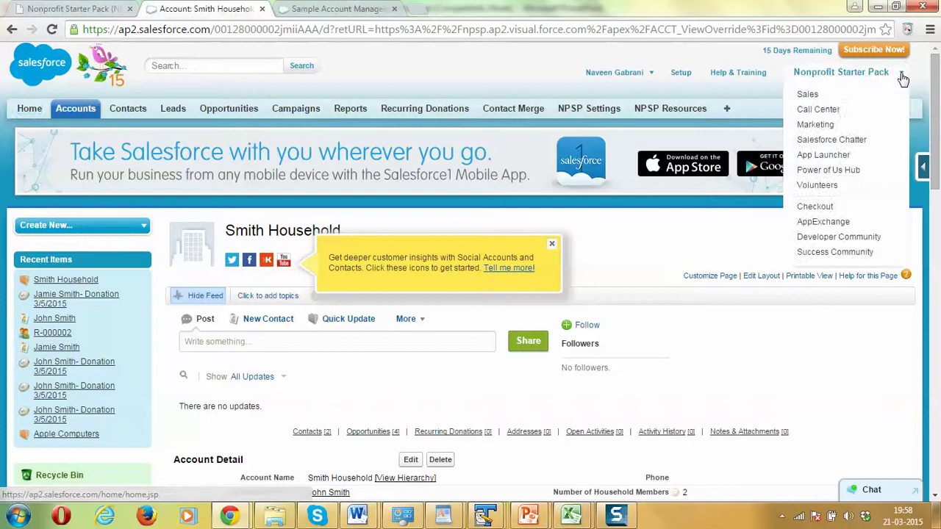
click(524, 88)
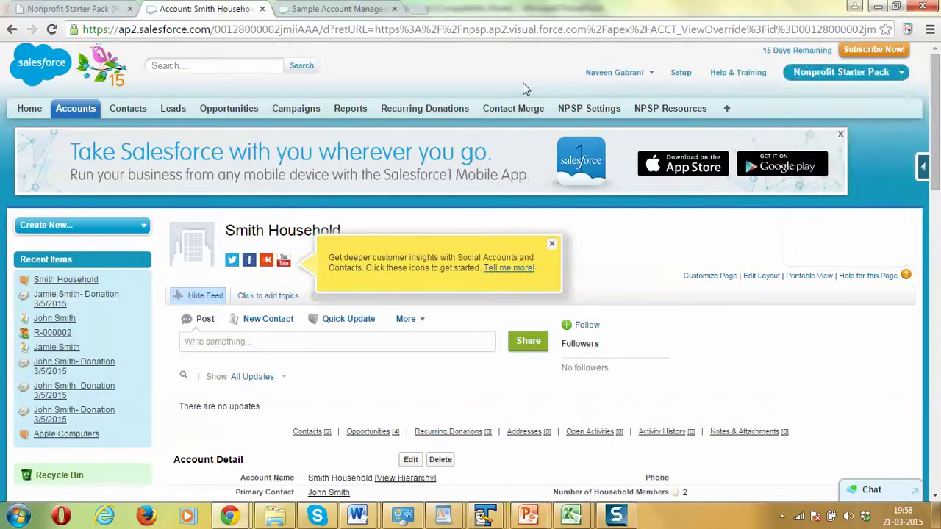
click(923, 169)
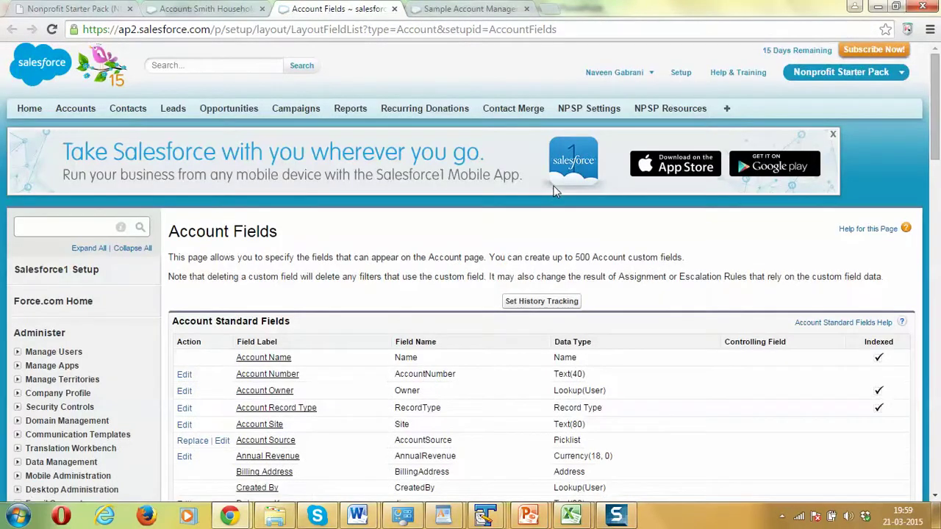
Step: Start a new Account custom field with the Formula data type and continue to the output type
drag(938, 125, 938, 232)
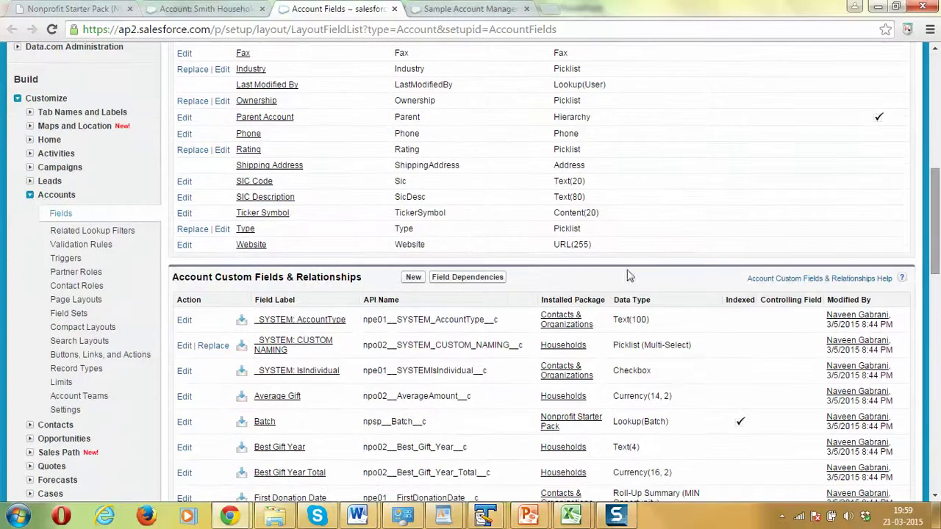
click(413, 278)
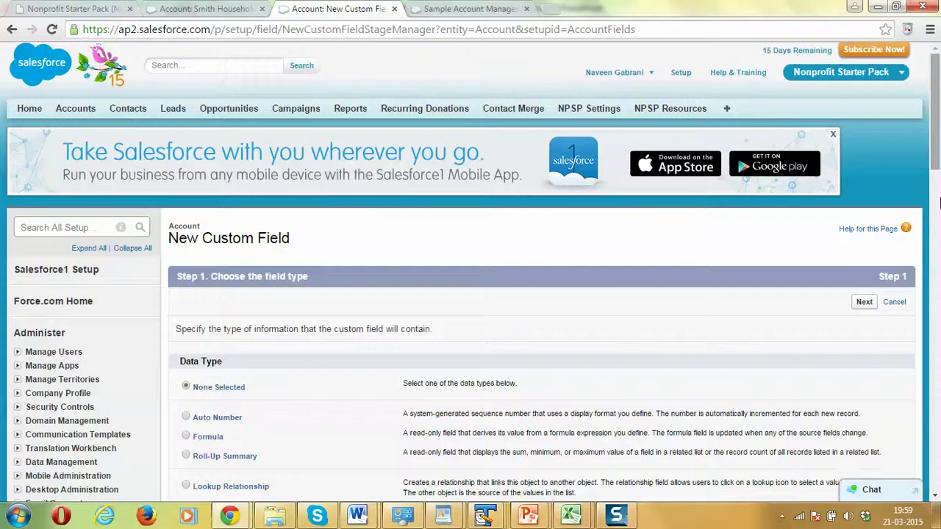
drag(937, 156, 938, 213)
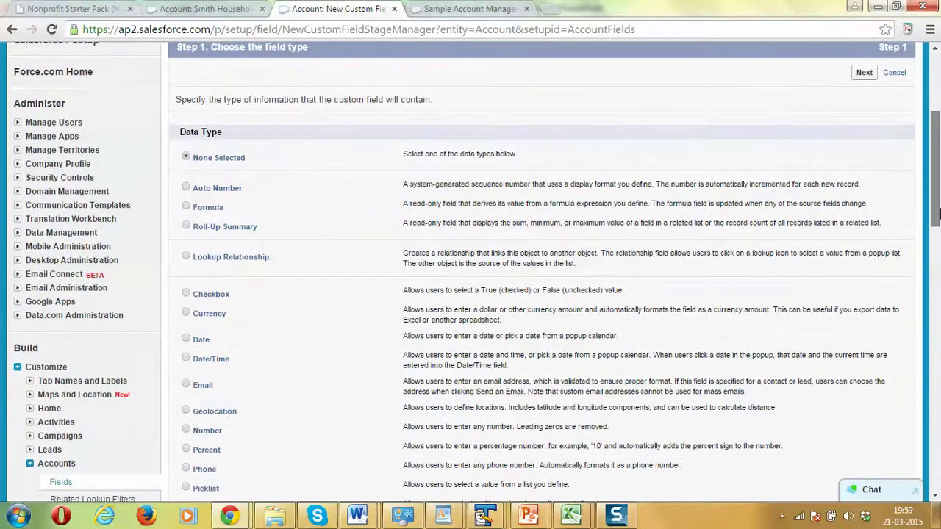
click(188, 209)
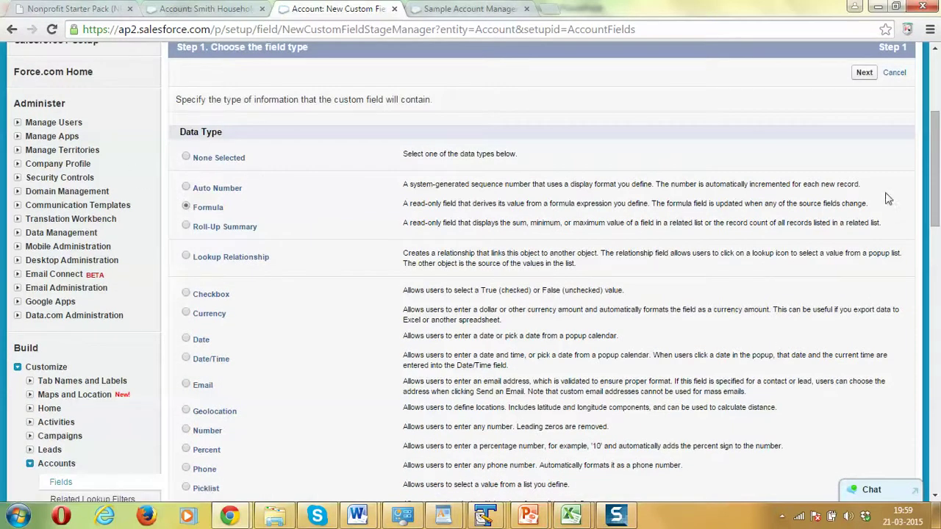
drag(936, 169, 938, 346)
drag(936, 301, 937, 220)
click(865, 302)
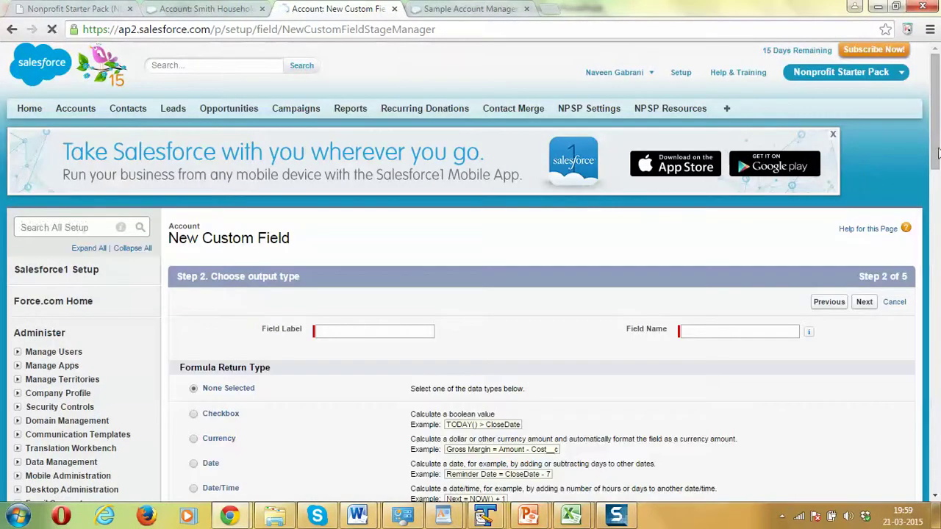
Step: Label the new custom field Account Type and let the field name fill in as Account_Type
scroll(875, 176, down, 1)
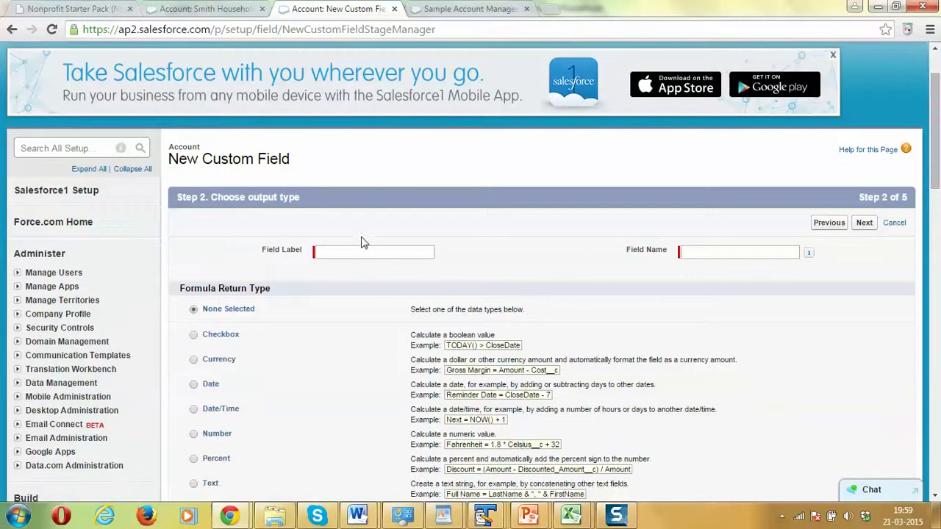
click(351, 250)
text(Acco)
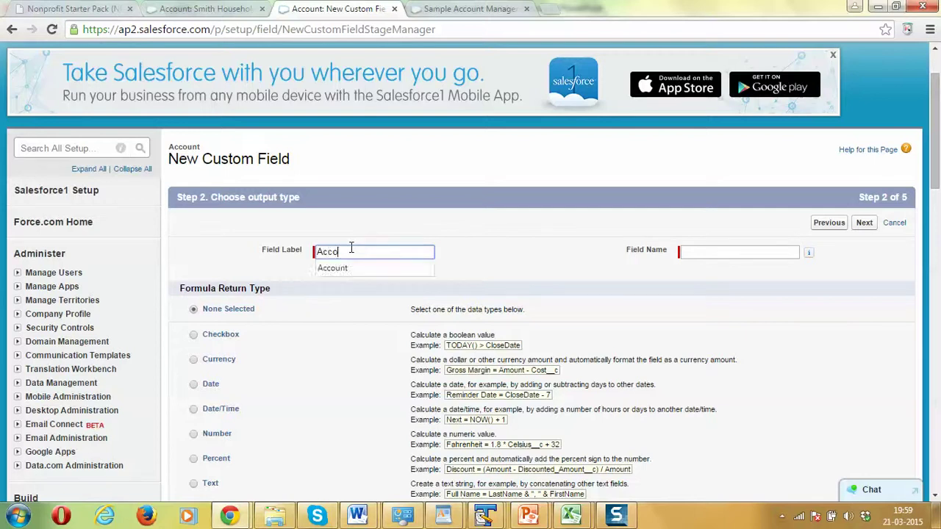
text(unt Type)
key(Tab)
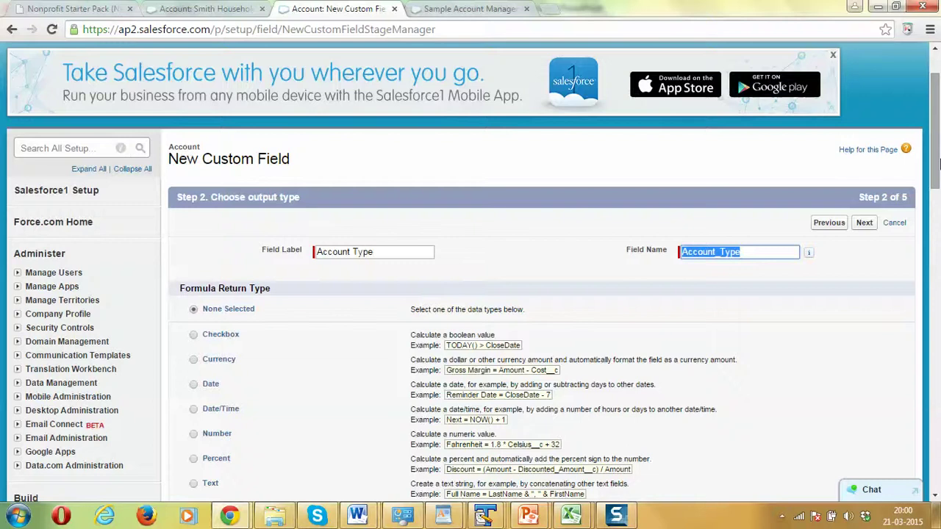
Step: Choose Text as the formula return type and continue to the formula entry page
drag(936, 161, 935, 203)
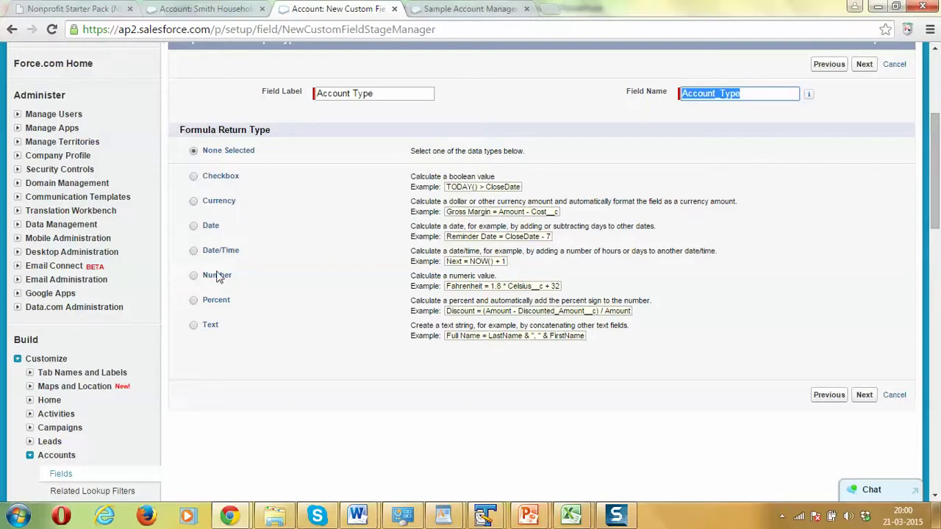
click(193, 326)
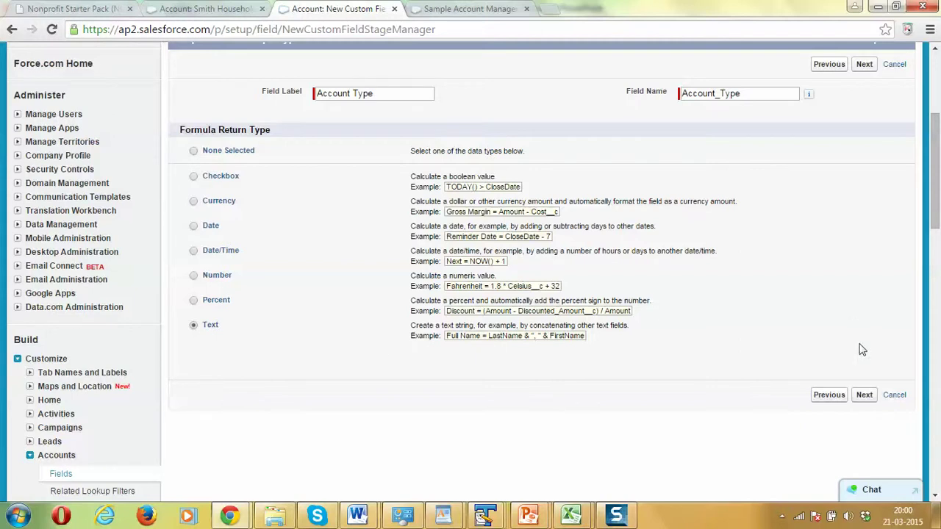
click(863, 395)
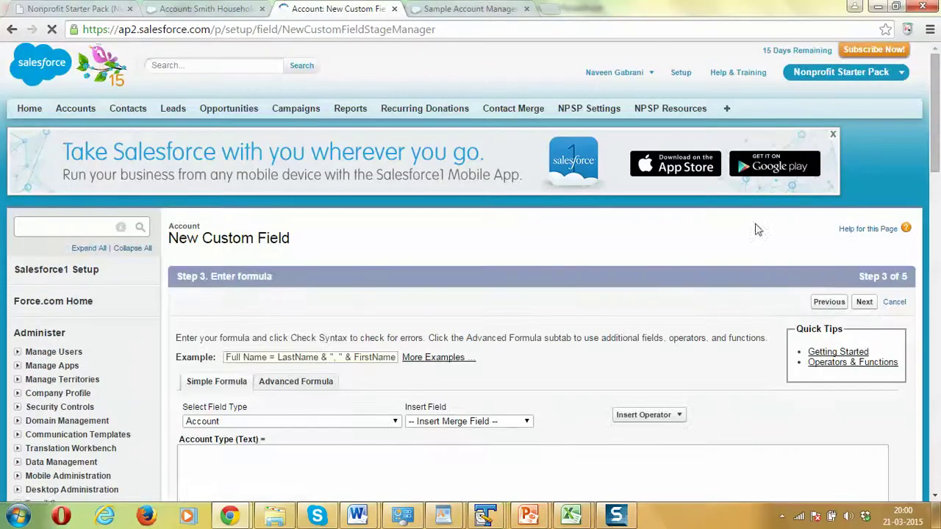
Step: Examine how the example Full Name formula joins LastName, a comma string and FirstName
scroll(939, 189, down, 1)
scroll(939, 190, down, 2)
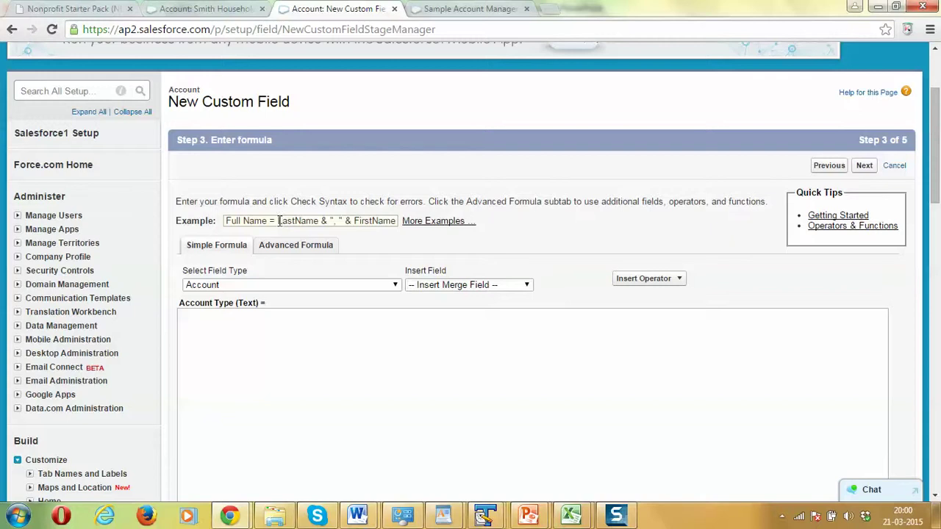
drag(279, 220, 319, 220)
double_click(324, 220)
double_click(292, 220)
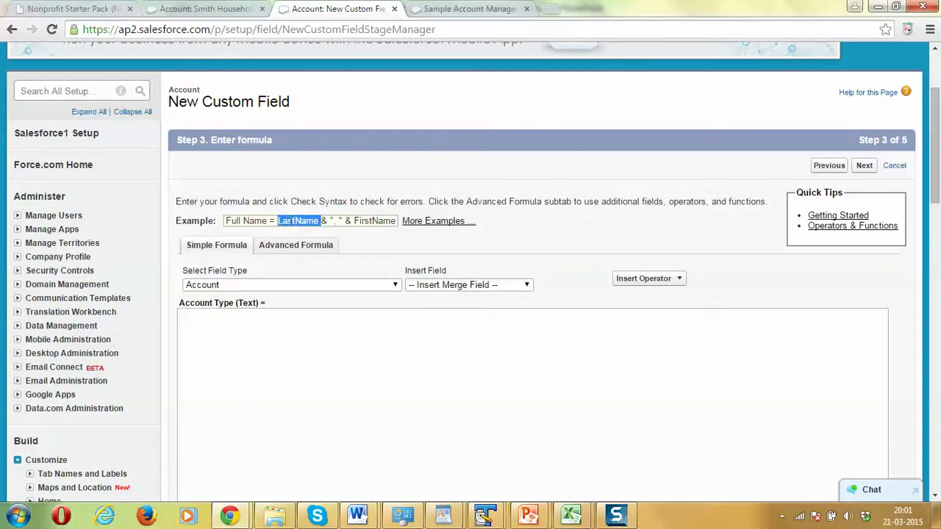
double_click(335, 221)
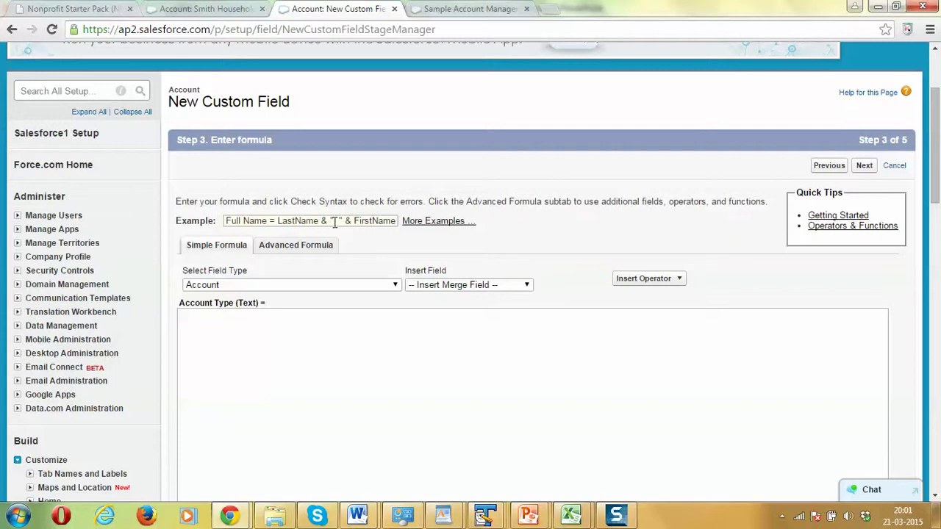
double_click(373, 221)
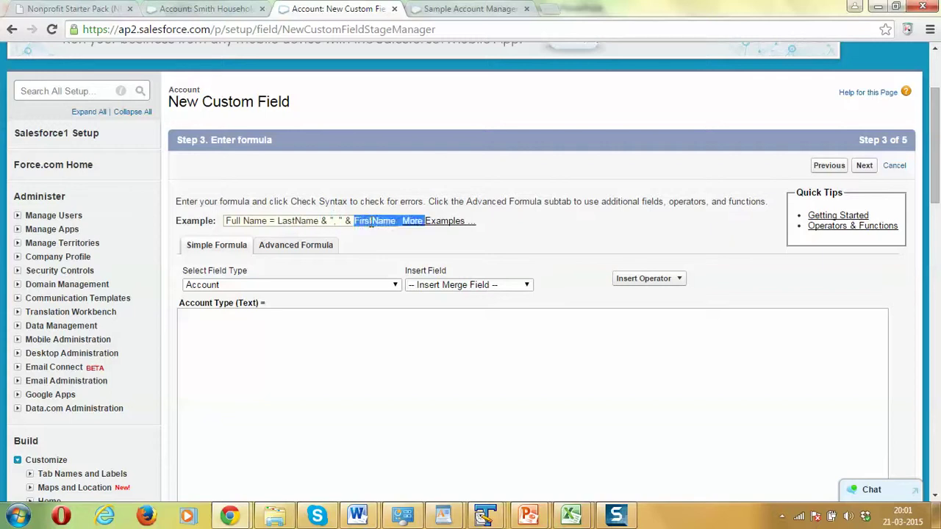
double_click(337, 220)
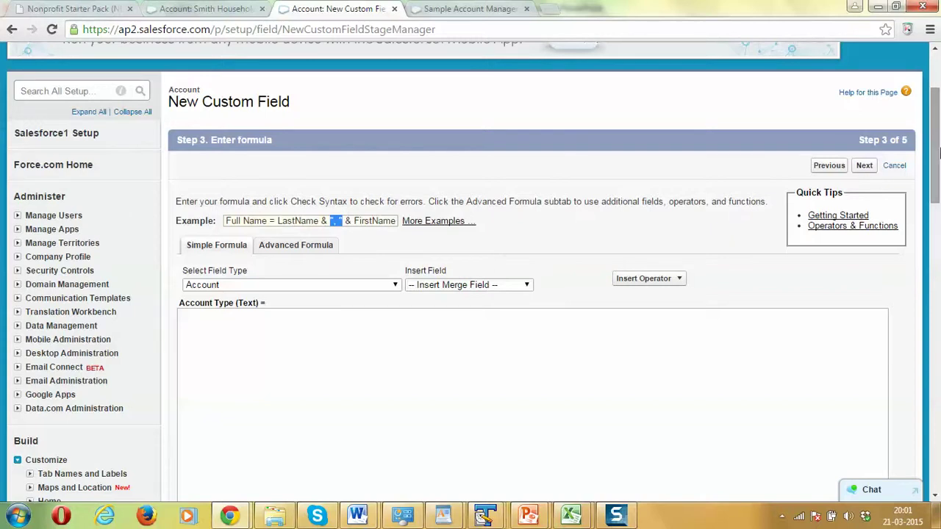
Step: Copy the line "IF (AND (AnnualRevenue > 10000000," from the Account Rating sample on the help page and paste it into the formula editor
drag(938, 153, 938, 174)
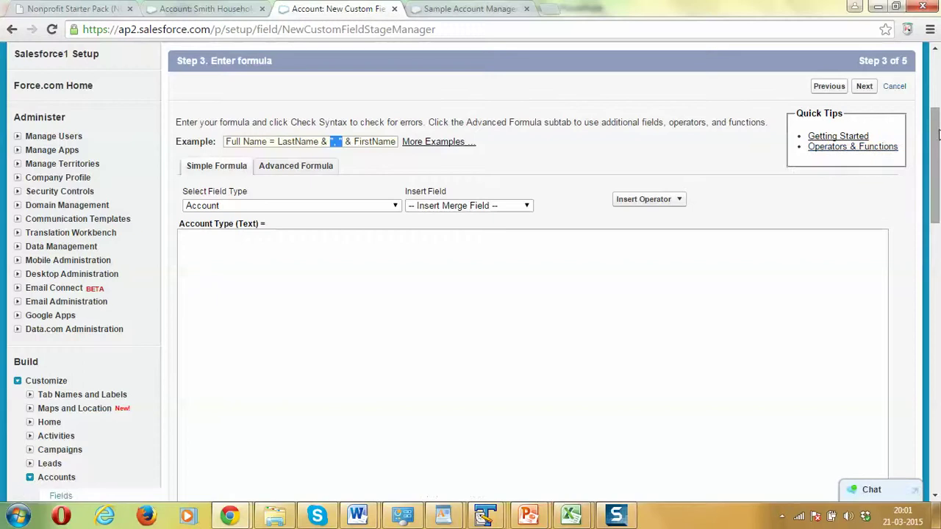
drag(938, 133, 938, 145)
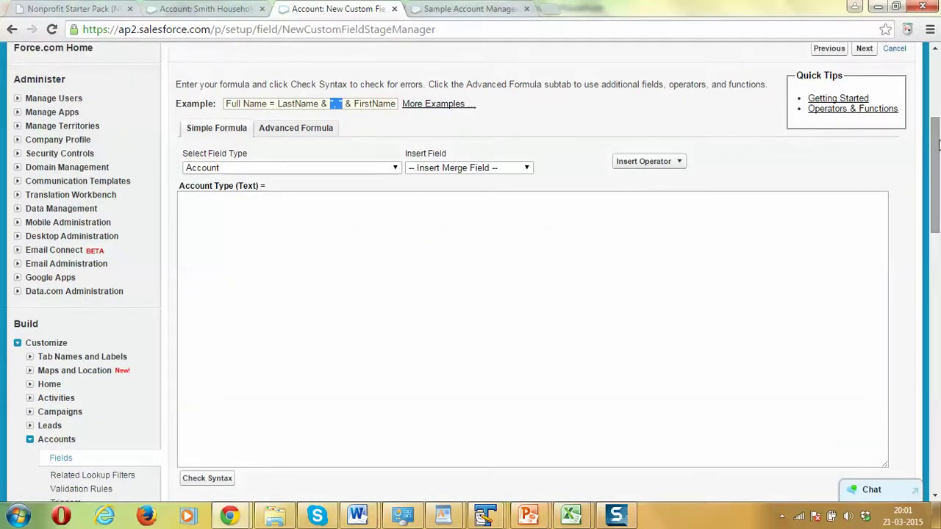
click(500, 263)
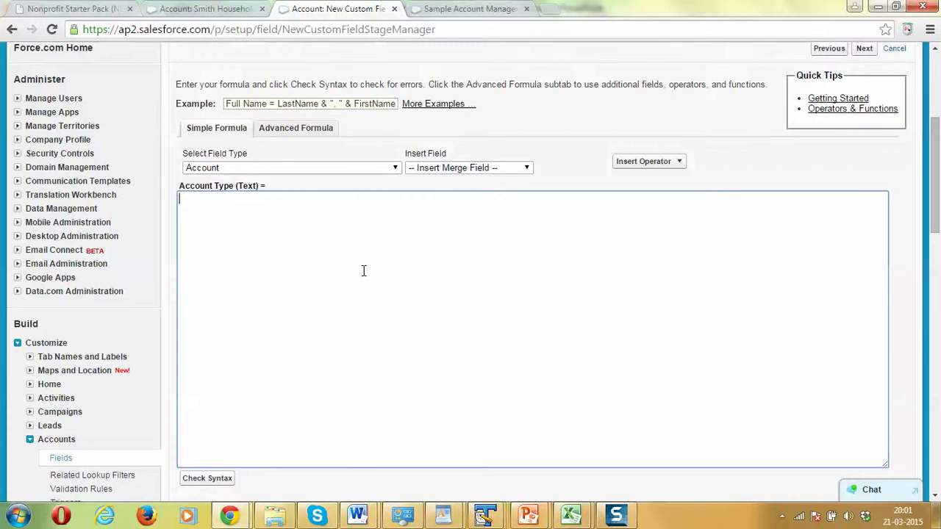
click(469, 8)
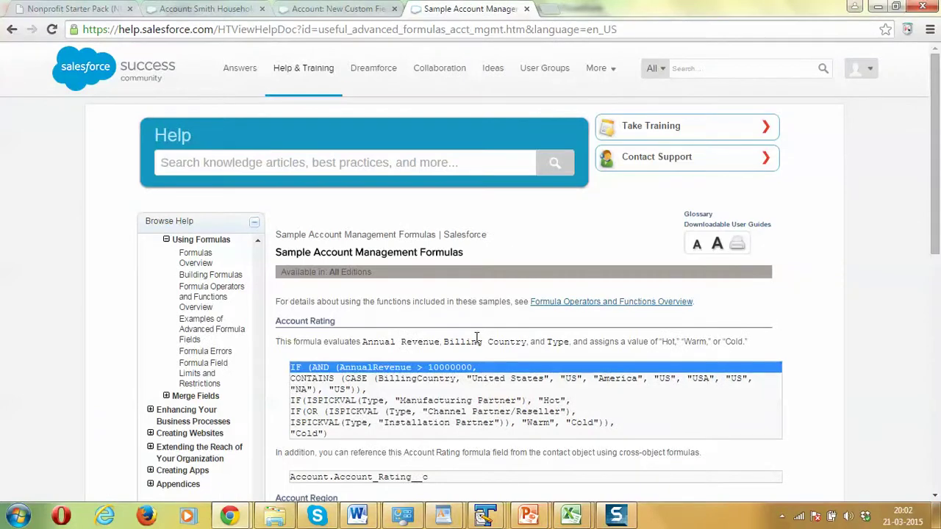
drag(291, 368, 293, 375)
key(ctrl+c)
click(311, 8)
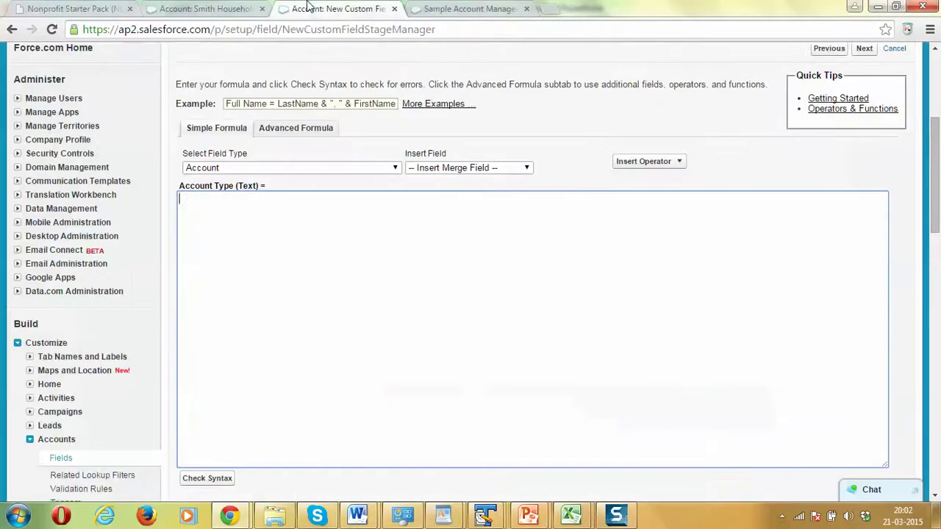
key(ctrl+v)
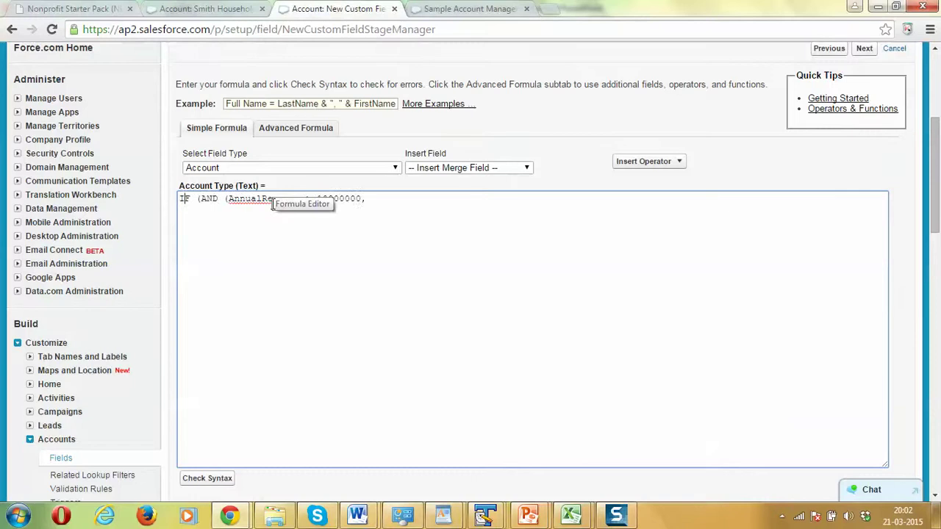
Step: Delete the nested "AND (" so the formula reads "IF (AnnualRevenue > 10000000,"
key(shift+Right)
key(shift+Right)
key(shift+Right)
key(shift+Right)
key(shift+Right)
key(Delete)
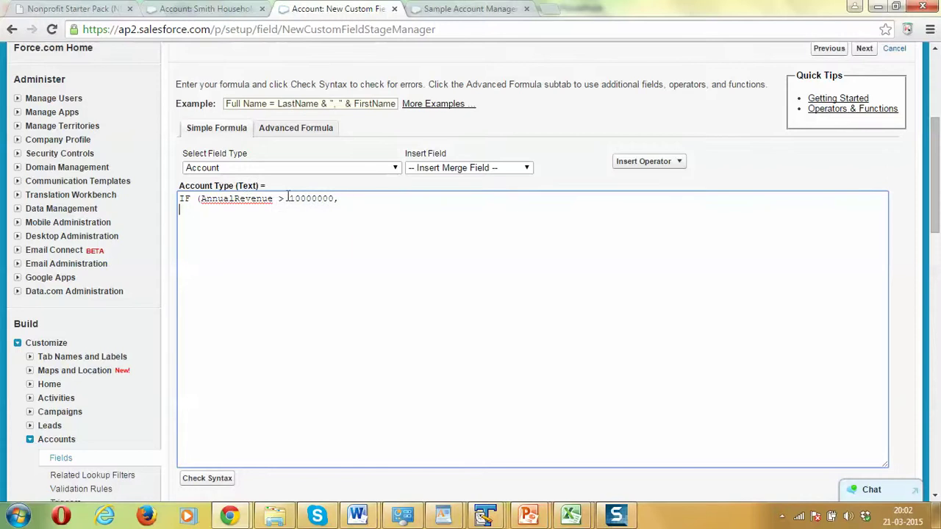
Step: Change the comparison in the IF condition to "< 1000"
click(317, 199)
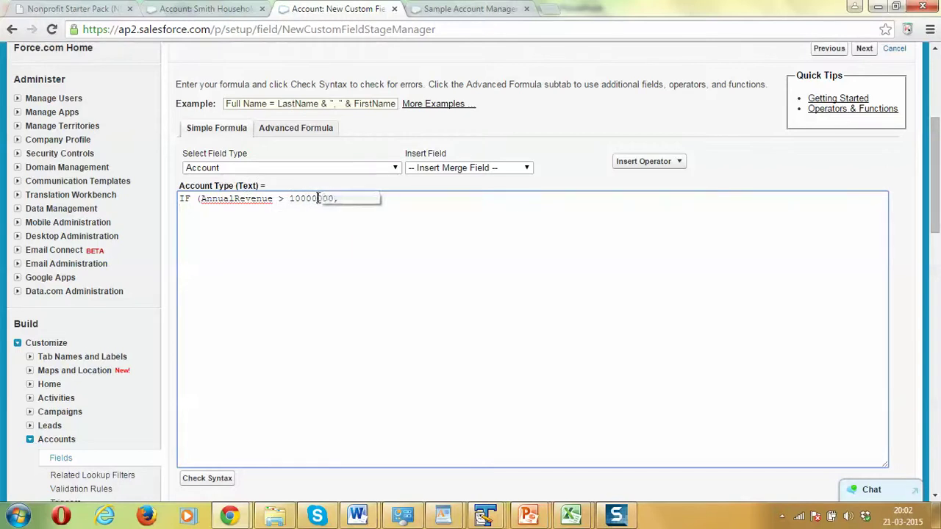
key(BackSpace)
key(BackSpace)
key(BackSpace)
key(BackSpace)
key(BackSpace)
key(BackSpace)
key(BackSpace)
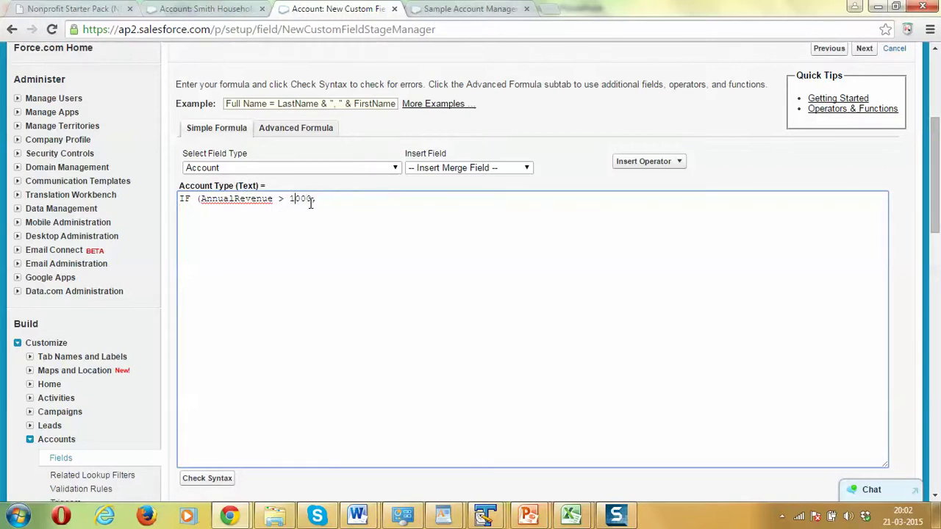
text(< 2)
key(BackSpace)
text(1)
Step: Remove AnnualRevenue from the IF condition, leaving "IF ( < 1000,", and switch to the advanced formula editor
key(ctrl+shift+Left)
key(BackSpace)
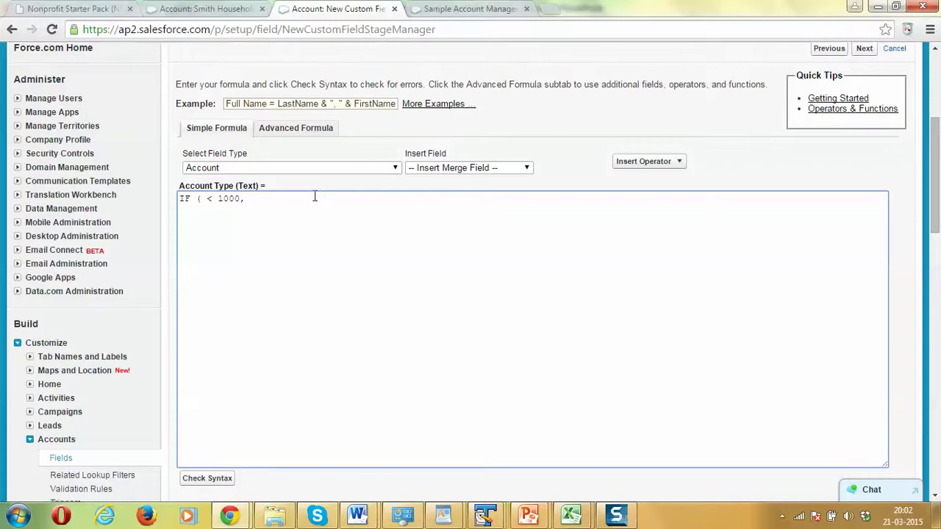
click(527, 169)
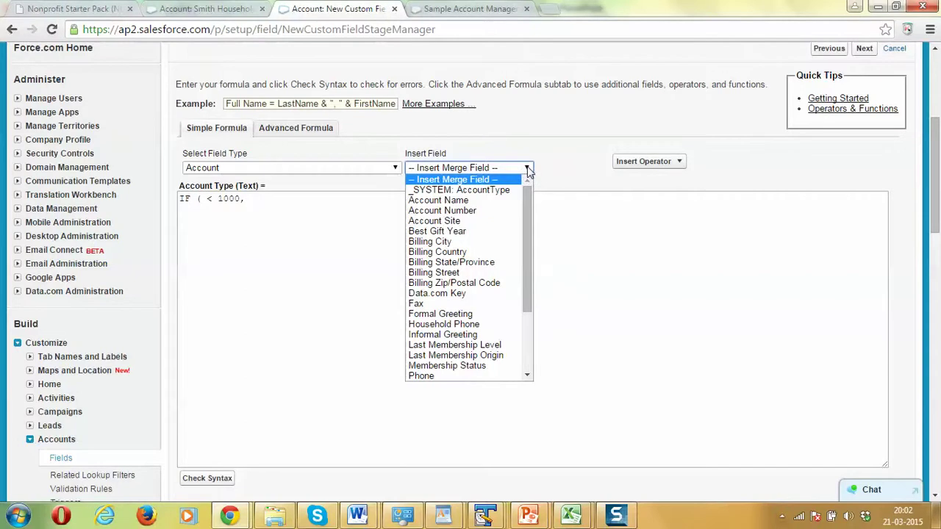
mouse_move(527, 201)
mouse_down()
mouse_move(535, 314)
mouse_move(530, 189)
mouse_up()
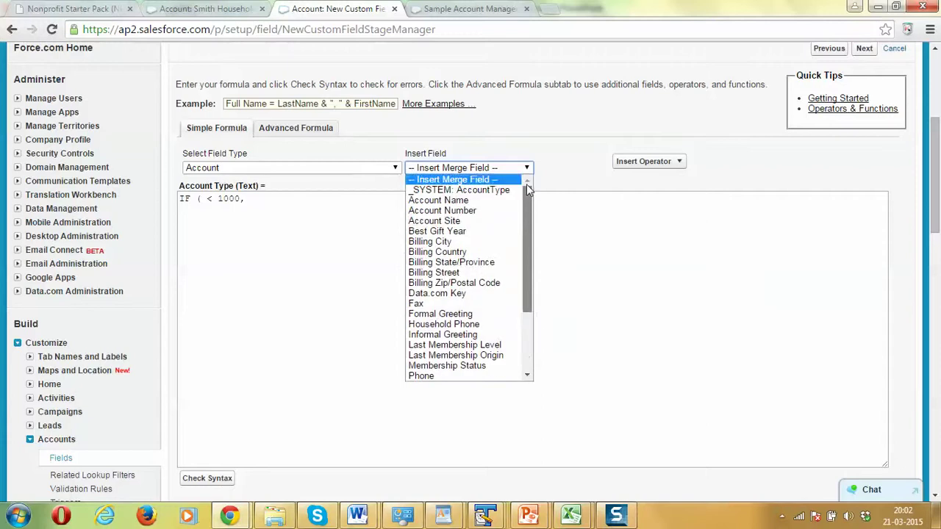
click(297, 130)
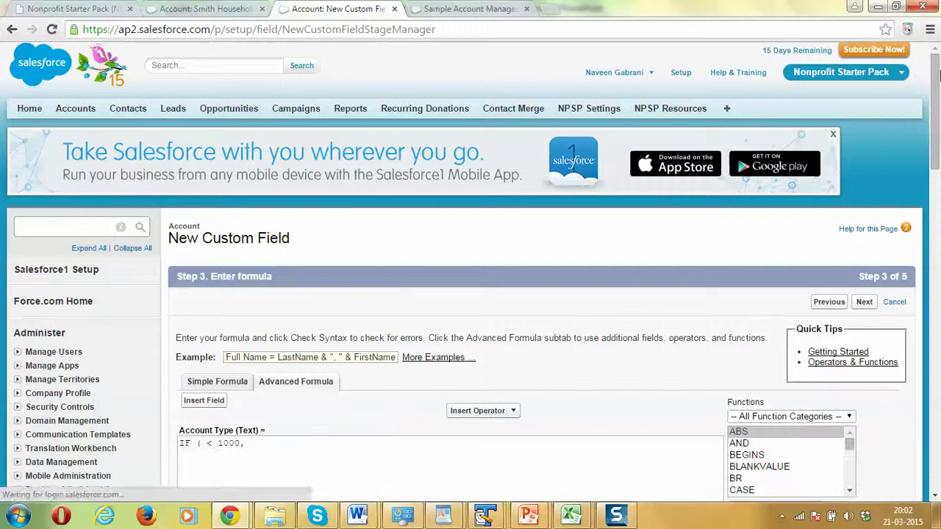
drag(938, 77, 939, 126)
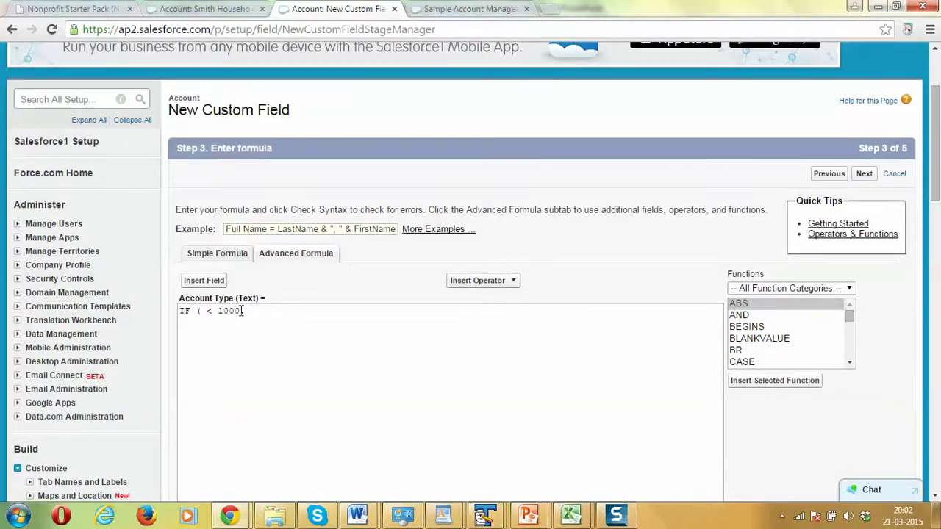
text(,)
click(205, 282)
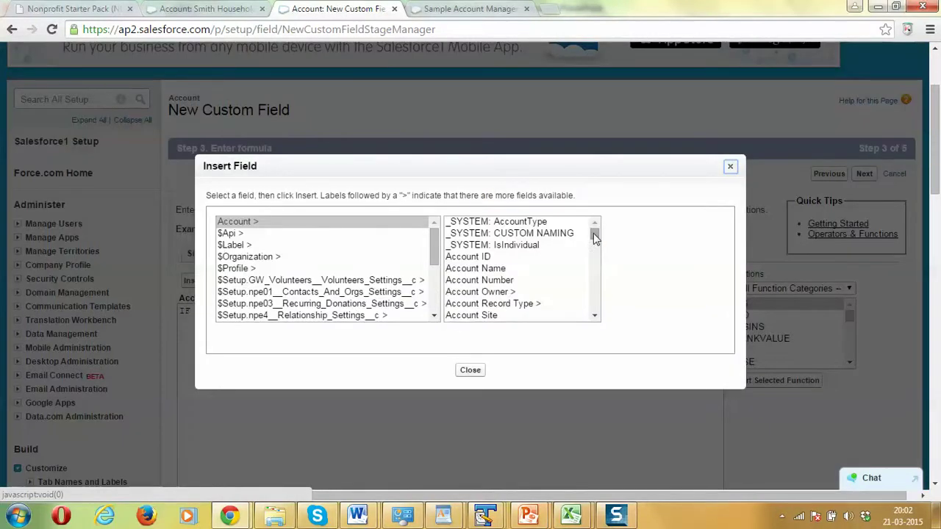
drag(595, 235, 595, 276)
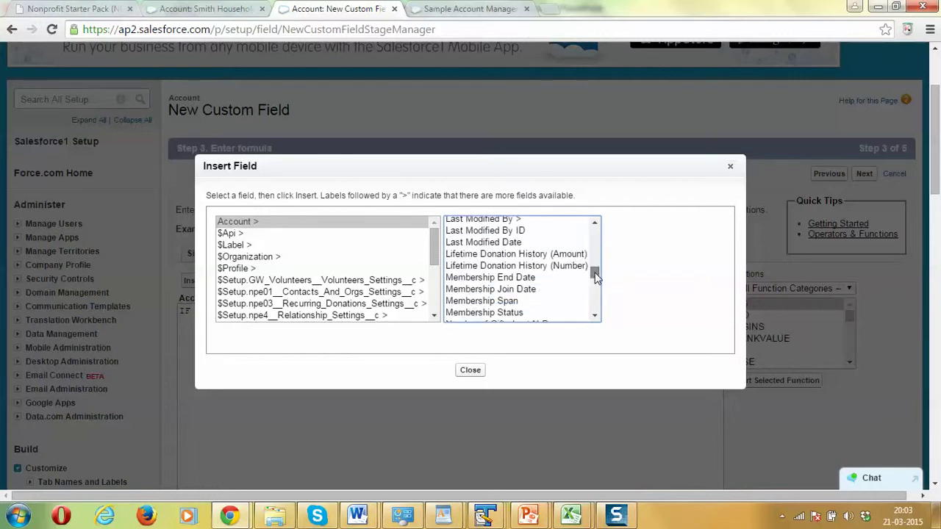
click(526, 254)
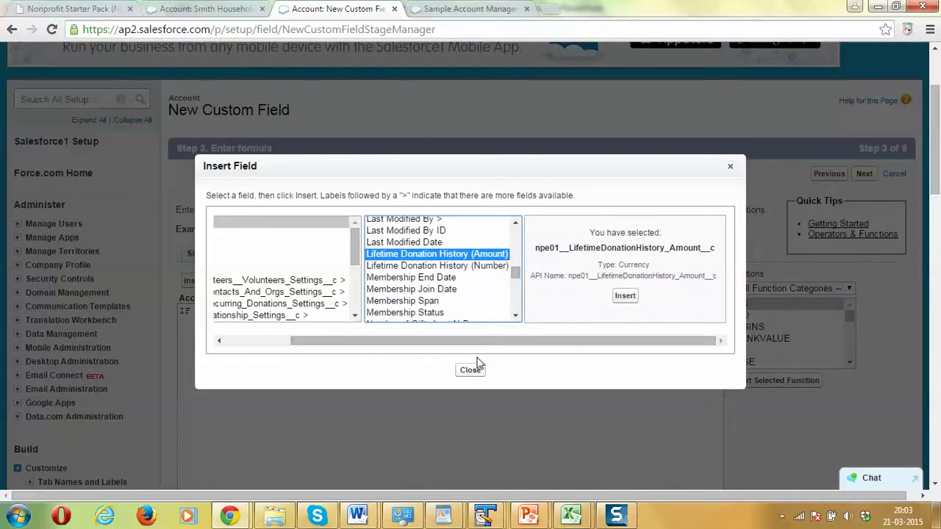
click(474, 265)
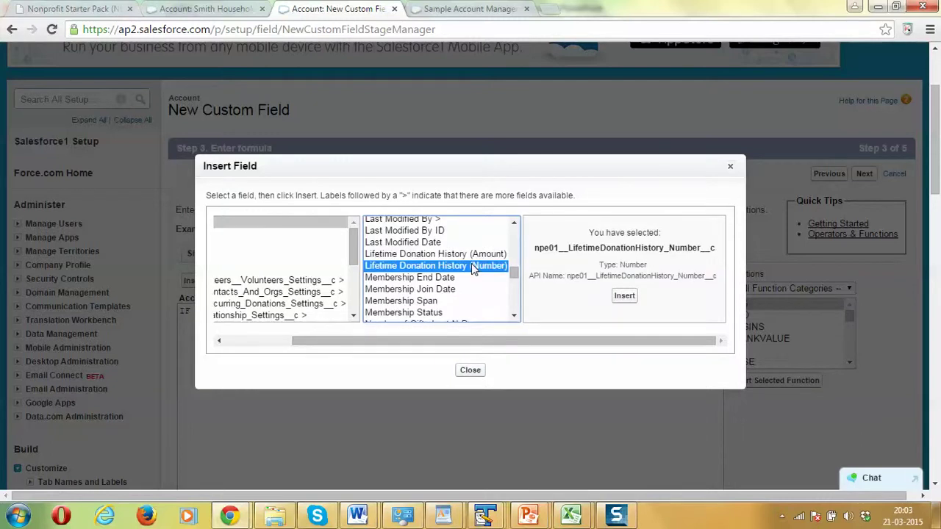
click(471, 371)
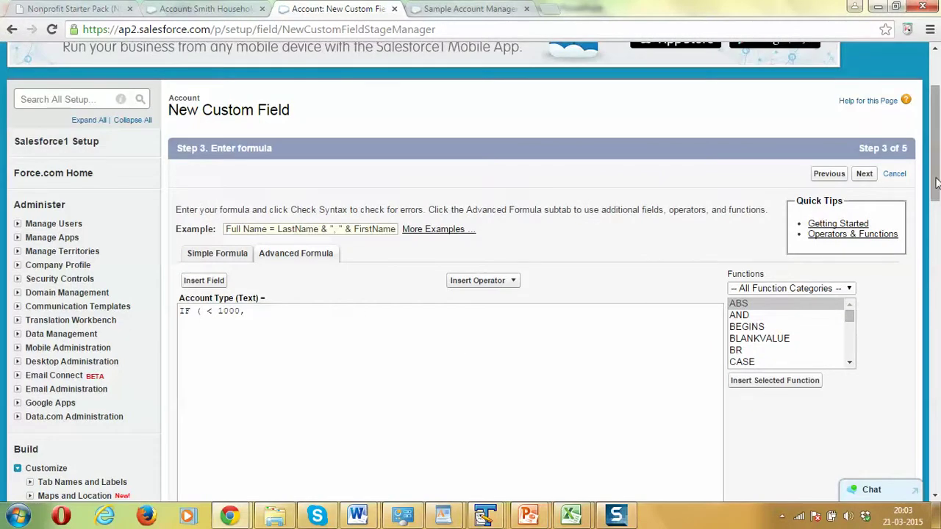
Step: Insert the Account field Lifetime Donation History (Number) before "< 1000" in the IF condition
drag(937, 182, 937, 205)
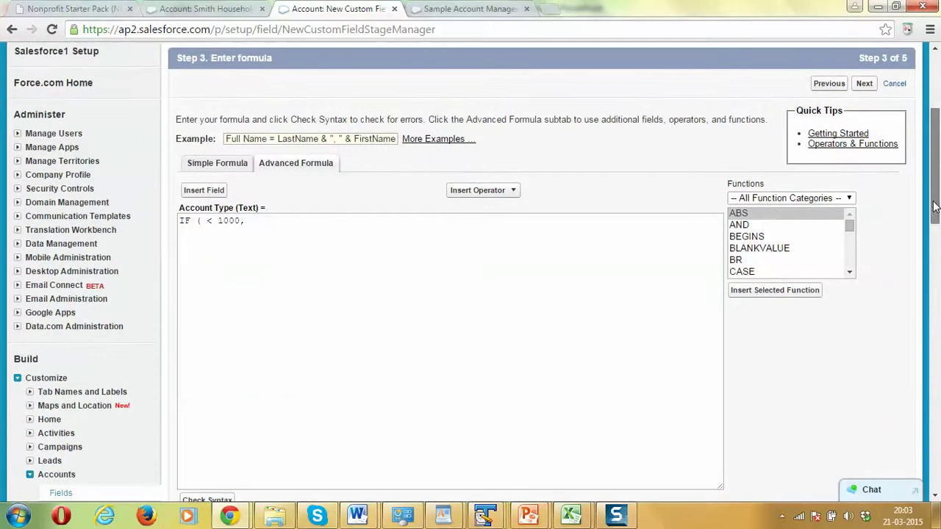
click(204, 189)
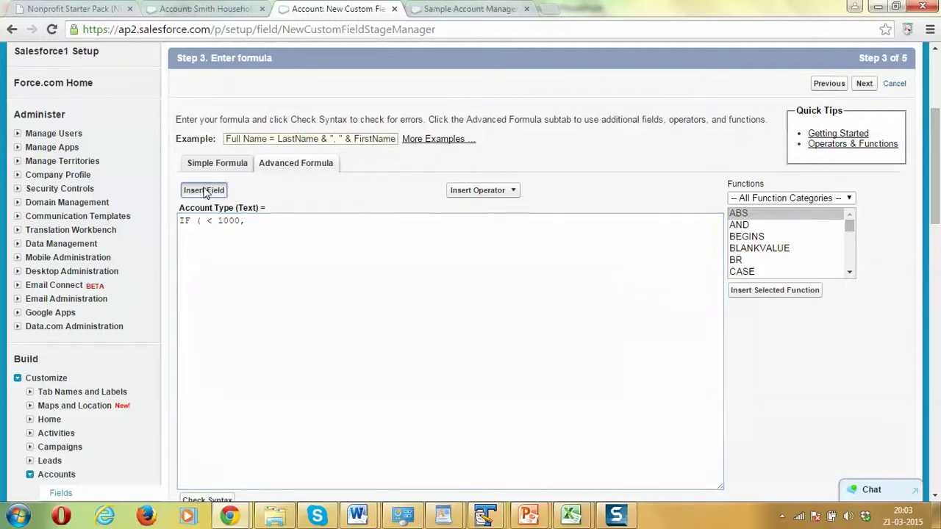
drag(595, 237, 593, 273)
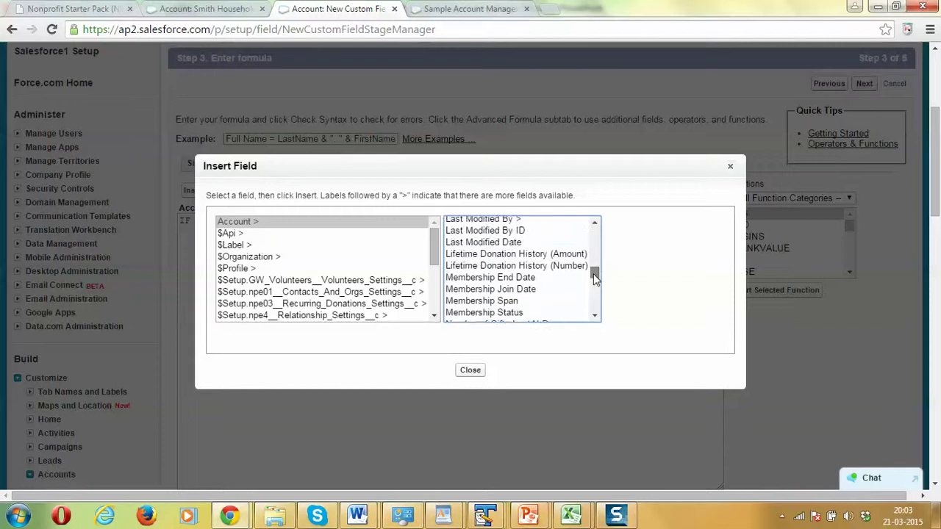
click(548, 270)
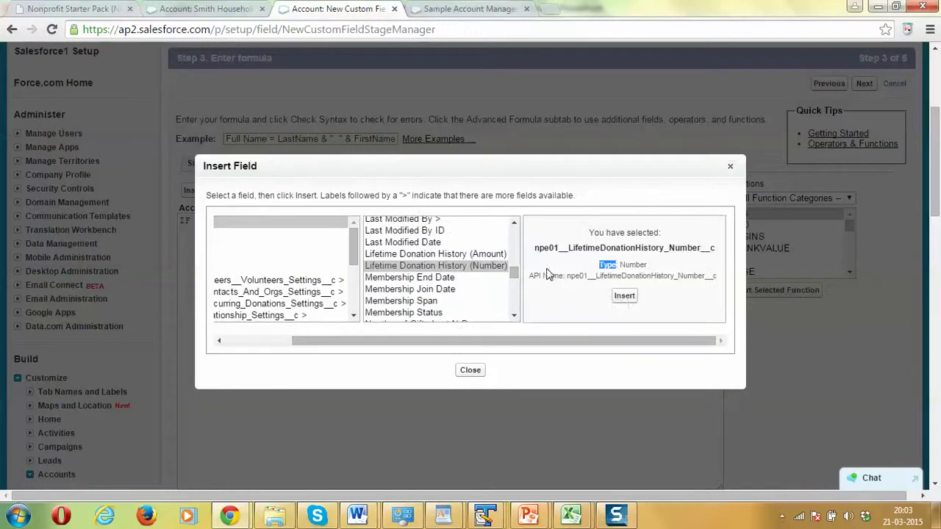
click(624, 297)
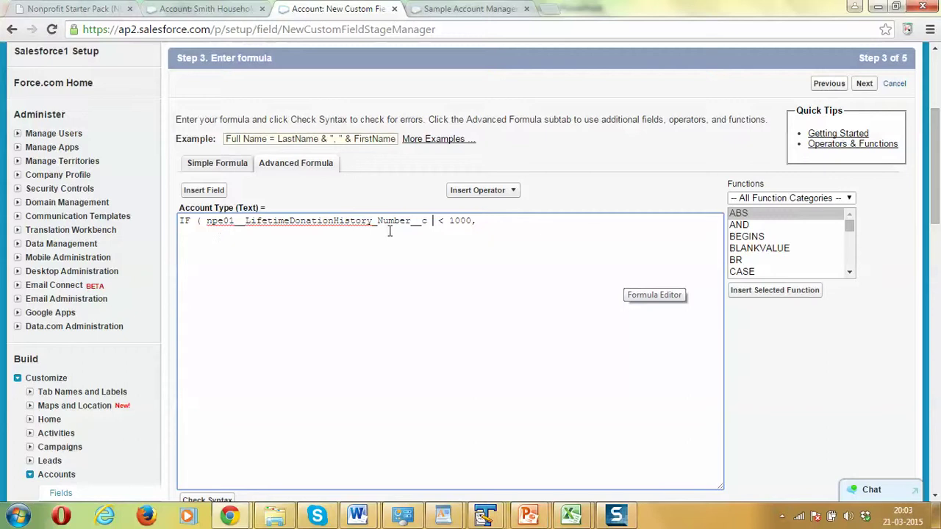
double_click(219, 221)
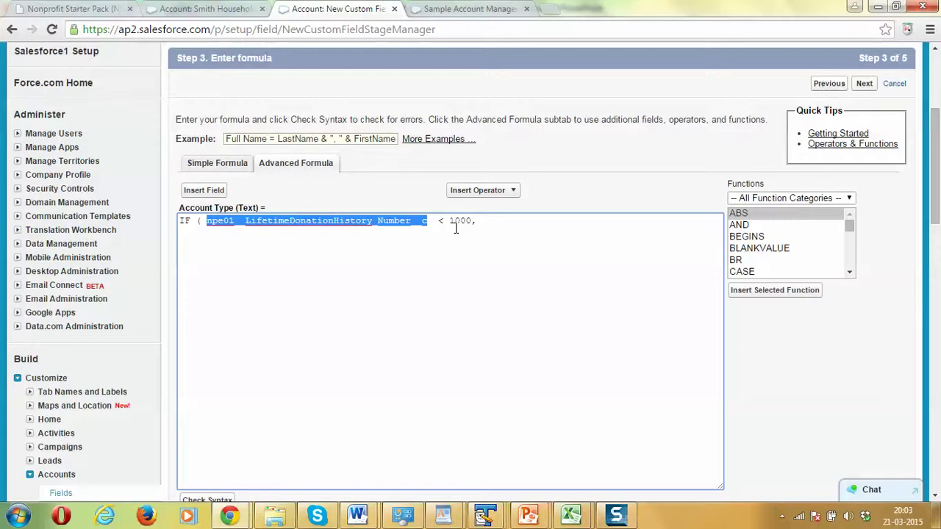
Step: Add "Small" as the IF function's true result and begin a nested "if(" after it
click(500, 221)
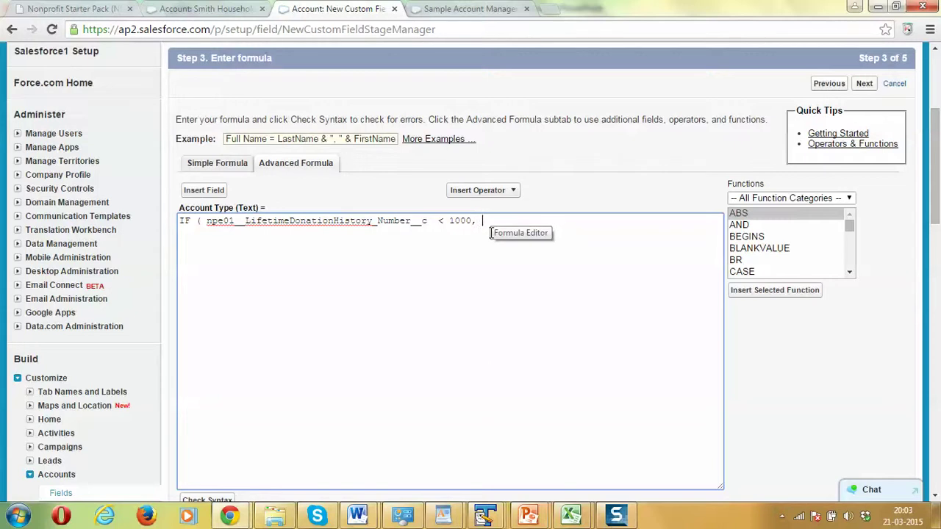
text("Small",)
text(if()
Step: Copy npe01__LifetimeDonationHistory_Number__c from the first condition into the nested if and compare it with "< 5000"
double_click(216, 222)
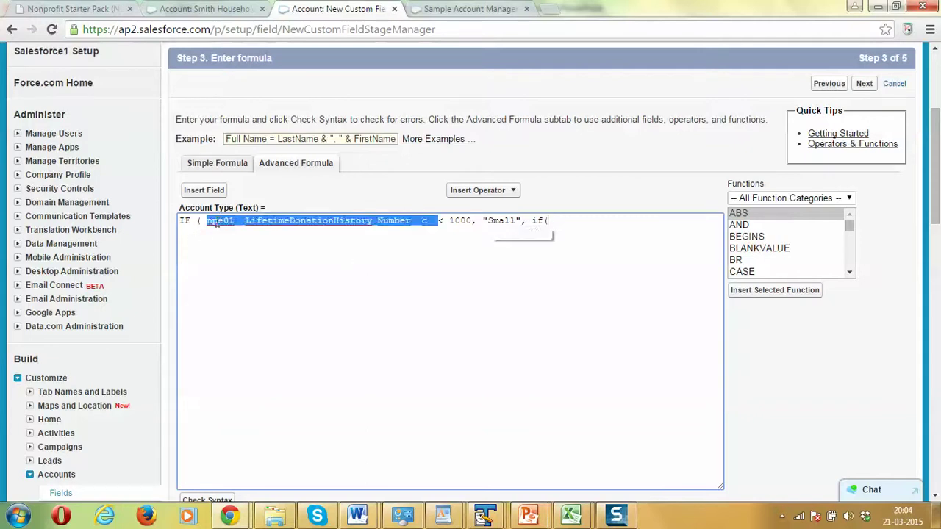
key(shift+Left)
key(ctrl+c)
click(570, 229)
key(ctrl+v)
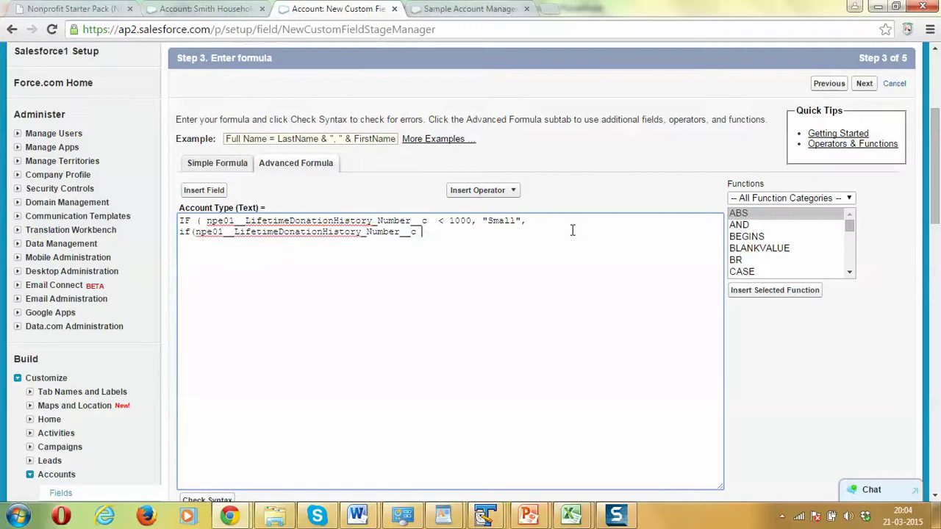
text(<5)
text(5000)
Step: Complete the nested if with the results "Large", Strategic" and close both functions with "))"
text(, ")
text(Larger)
key(BackSpace)
text(:)
key(BackSpace)
text(",)
text(Stratregic")
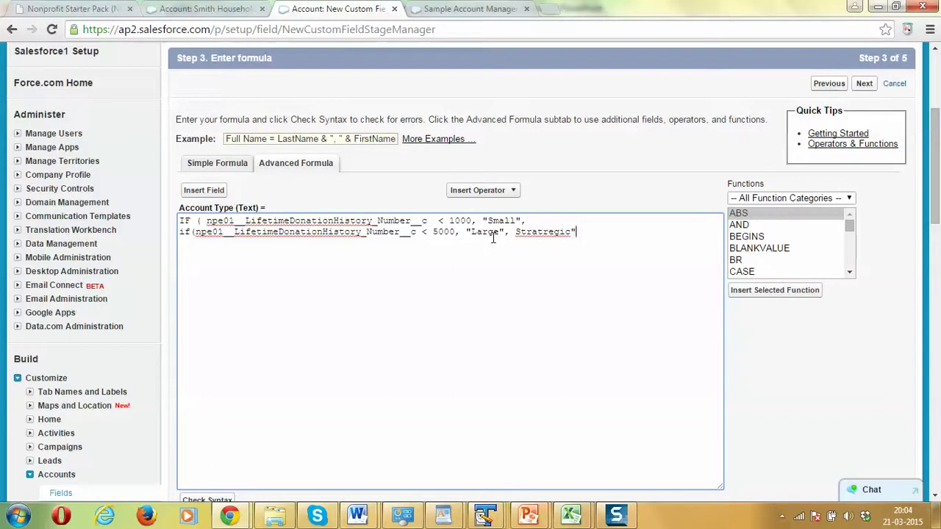
click(535, 231)
key(BackSpace)
click(197, 233)
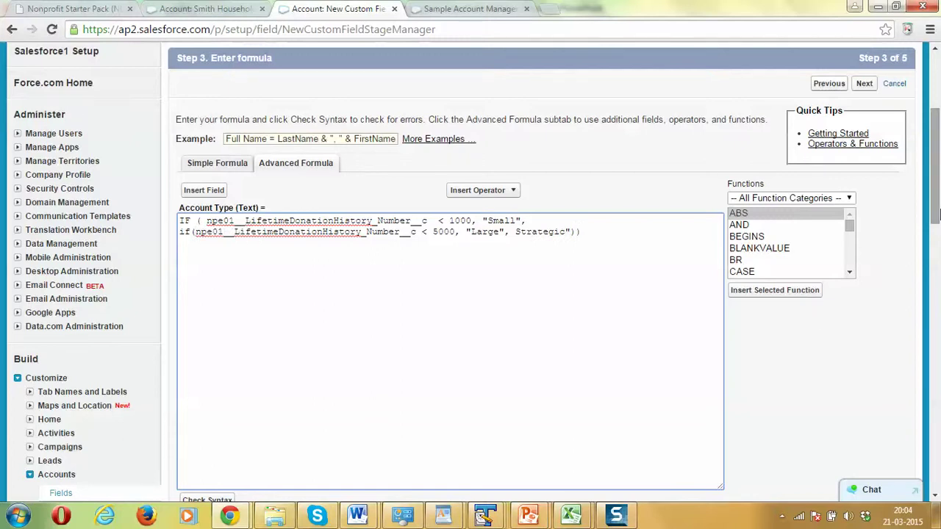
Step: Check the syntax of the Account Type formula
drag(934, 219, 938, 275)
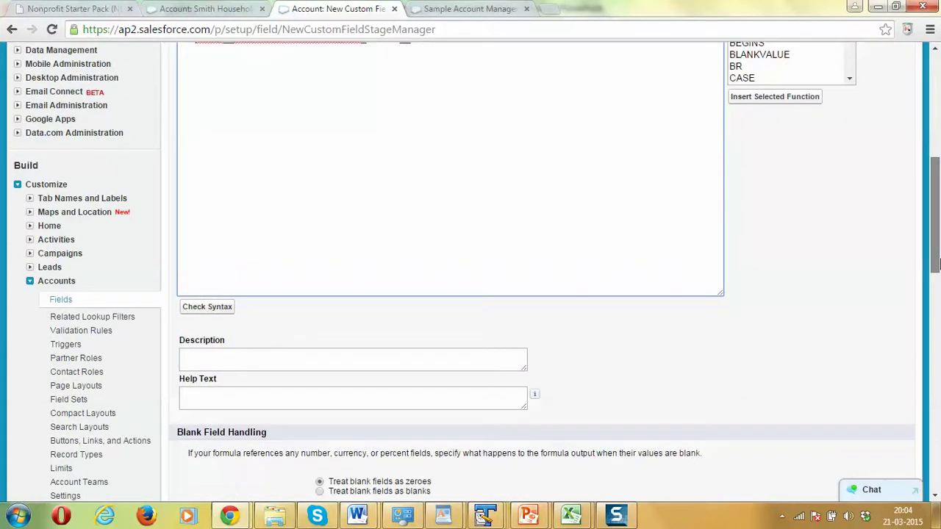
click(208, 309)
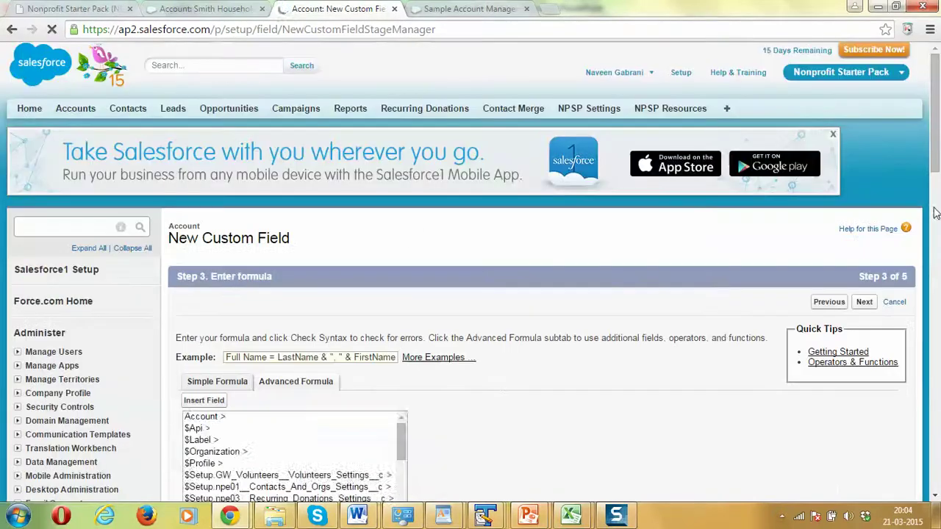
scroll(936, 228, down, 4)
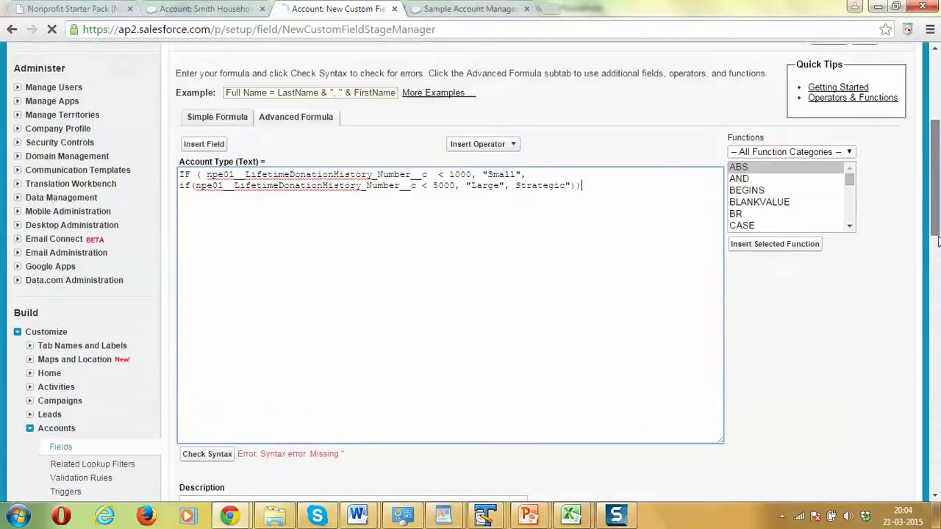
Step: Add the missing opening quotation mark before Strategic and check the formula's syntax again
drag(938, 241, 939, 253)
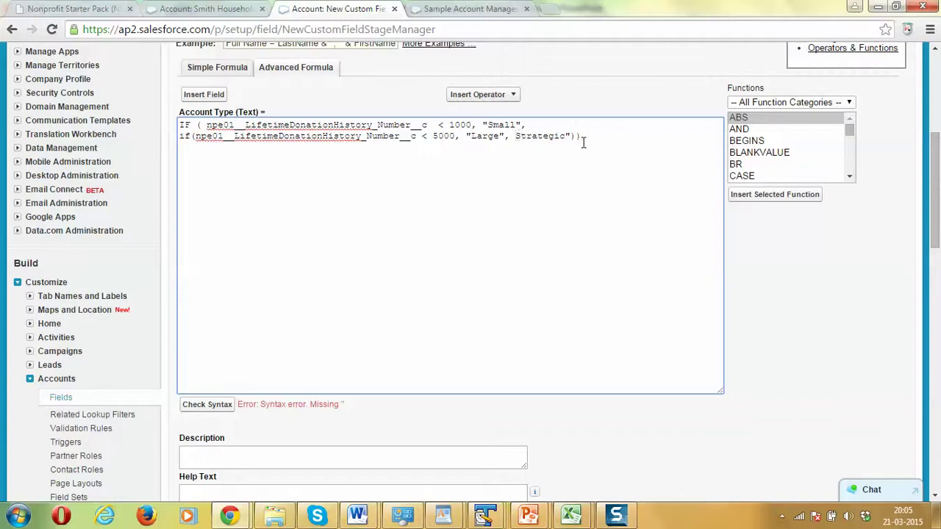
text(")
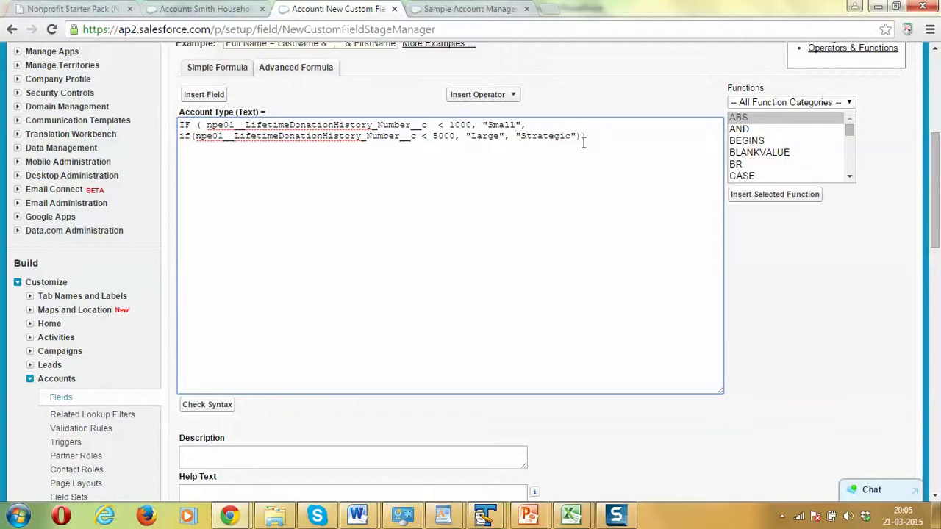
click(208, 404)
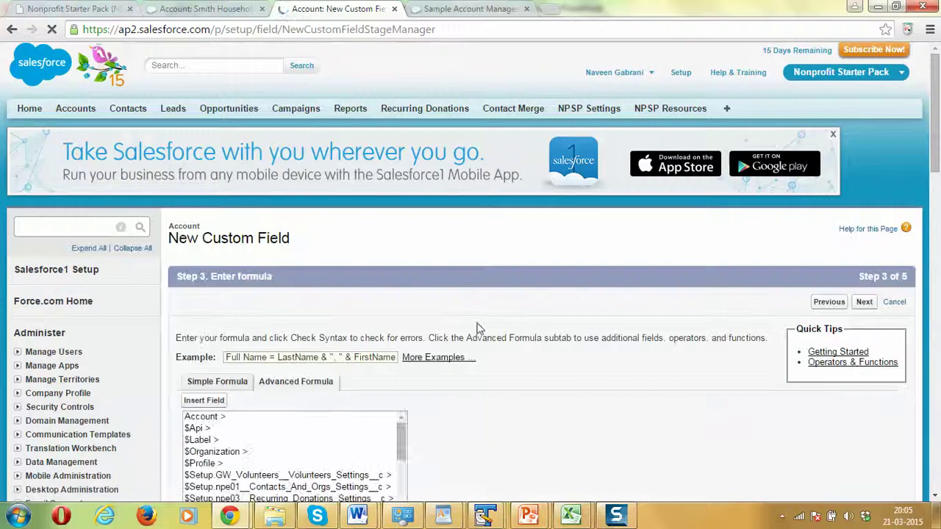
drag(933, 143, 938, 216)
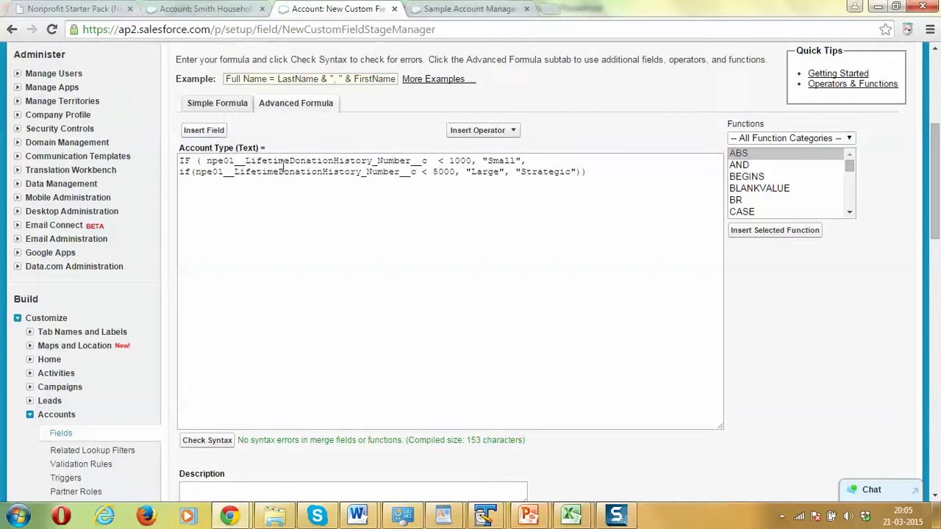
Step: Look through the available formula operators and the list of functions in all categories
click(513, 131)
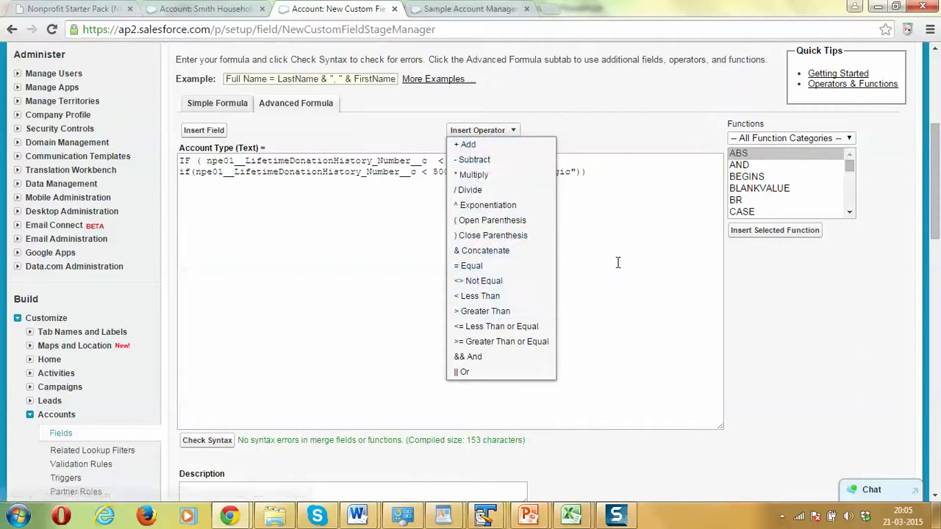
click(850, 168)
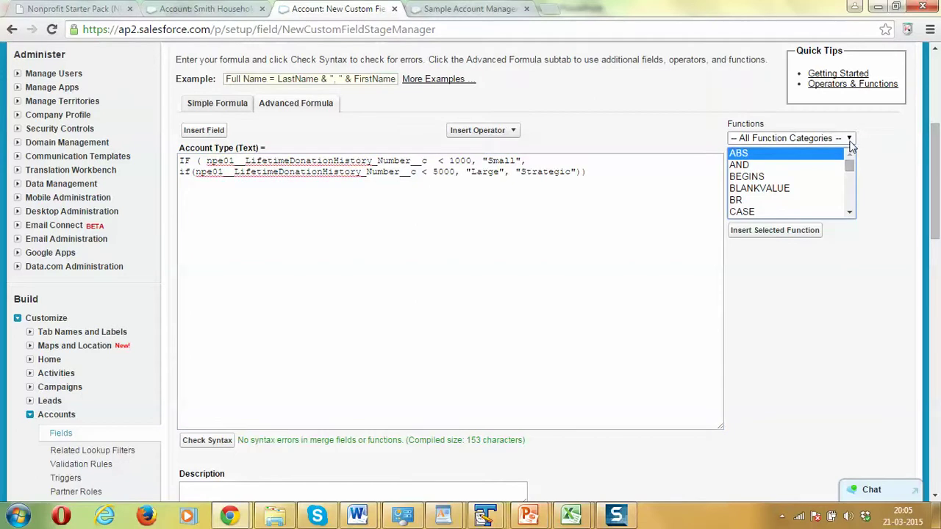
drag(850, 163, 851, 190)
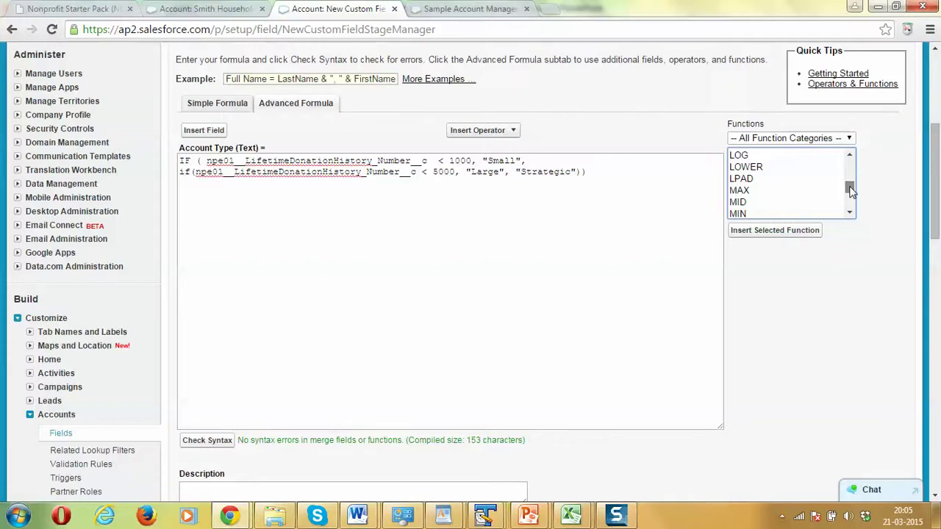
drag(851, 191, 851, 164)
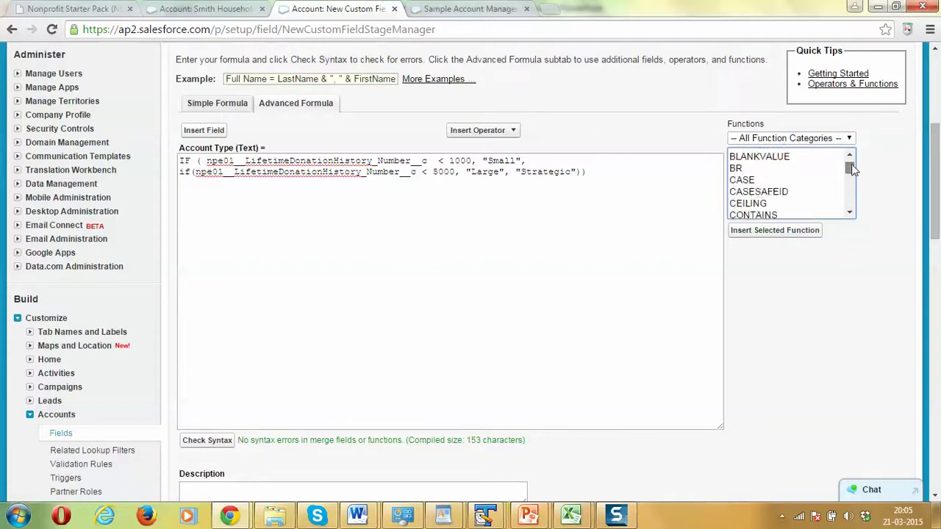
click(844, 154)
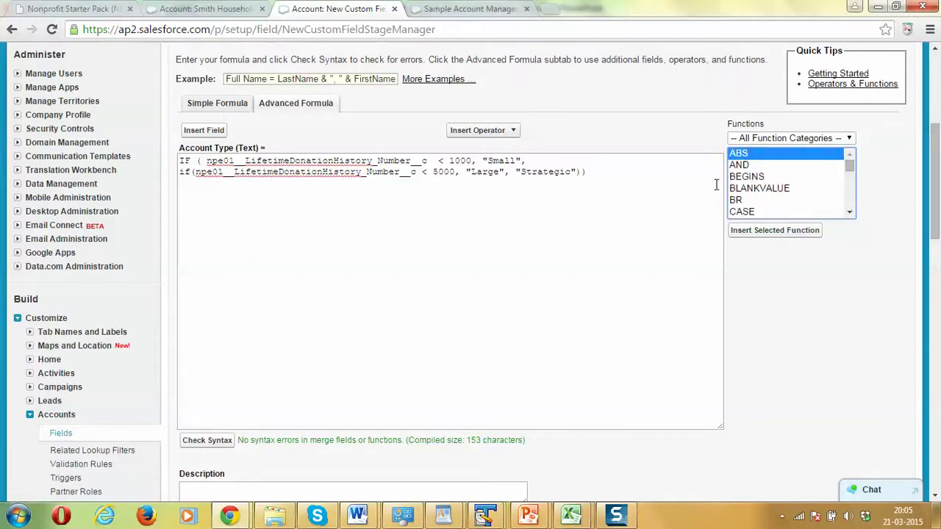
click(513, 197)
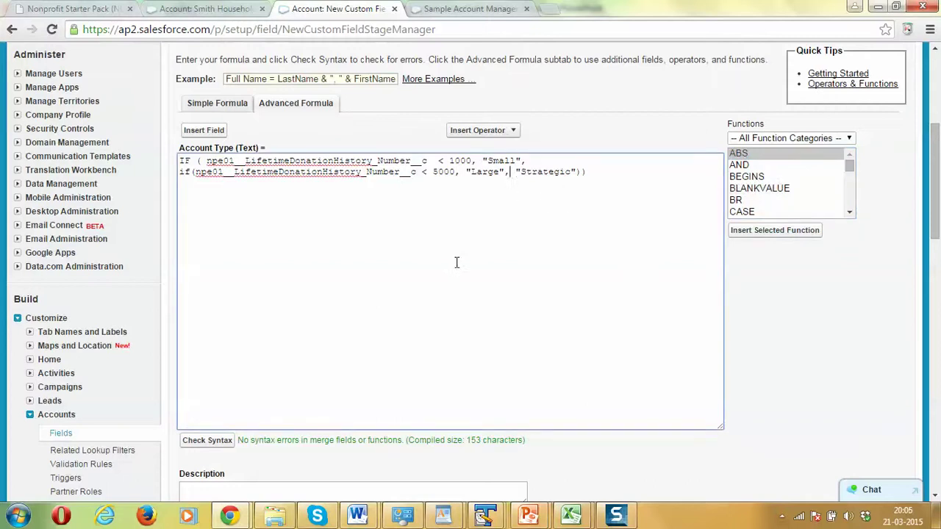
drag(938, 167, 938, 192)
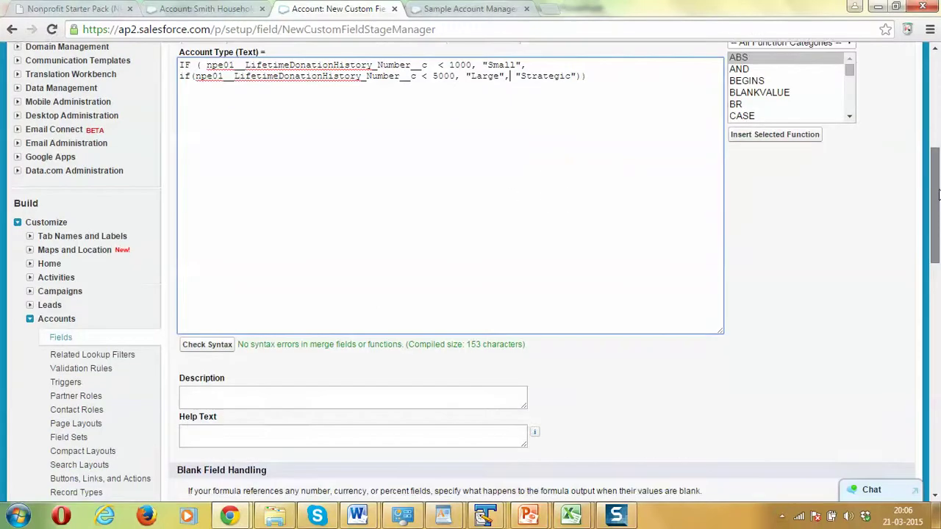
Step: Enter the help text "This field is used to set the type of customer based upon its donation" and proceed to field-level security
click(276, 434)
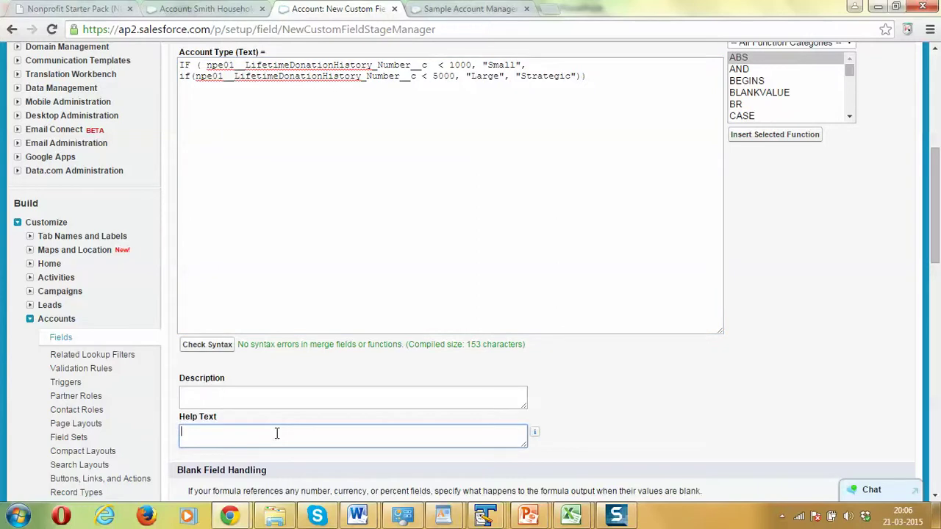
text(This field is used to set the type of customer based upon its donation)
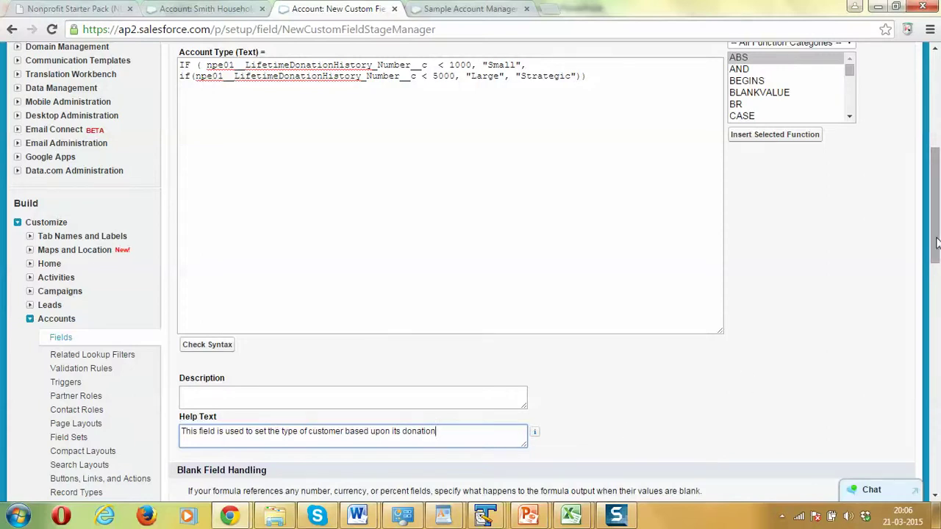
drag(937, 243, 936, 283)
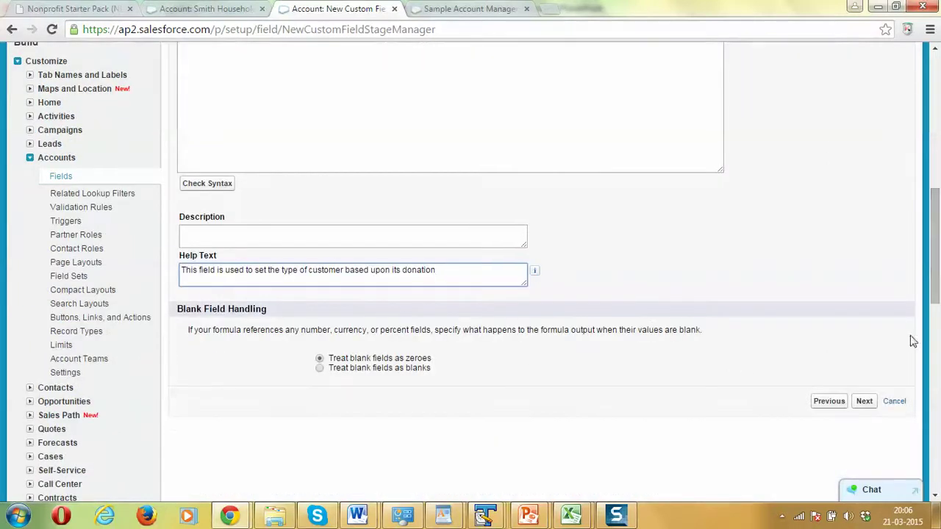
click(865, 403)
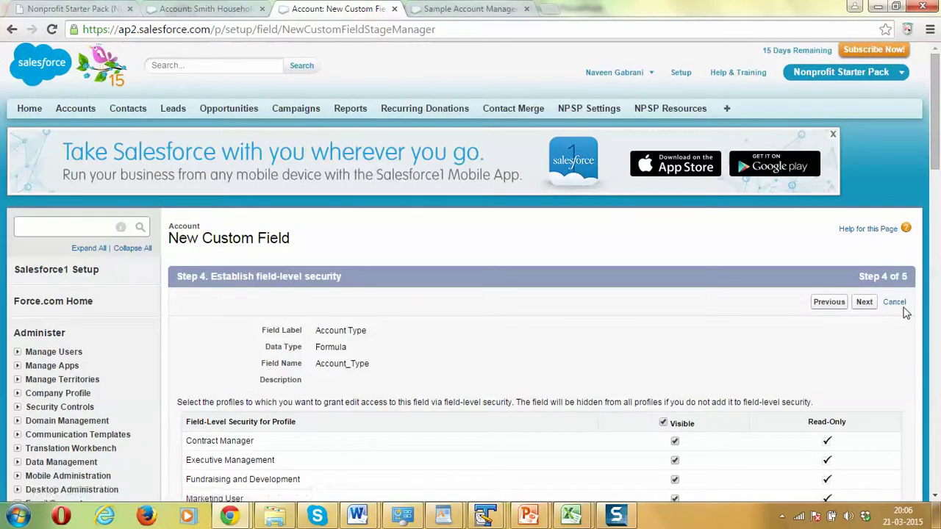
Step: Keep the Account Type field visible for all profiles and proceed to the page layout assignment
click(938, 181)
mouse_move(938, 182)
mouse_down()
mouse_move(930, 149)
mouse_move(930, 173)
mouse_up()
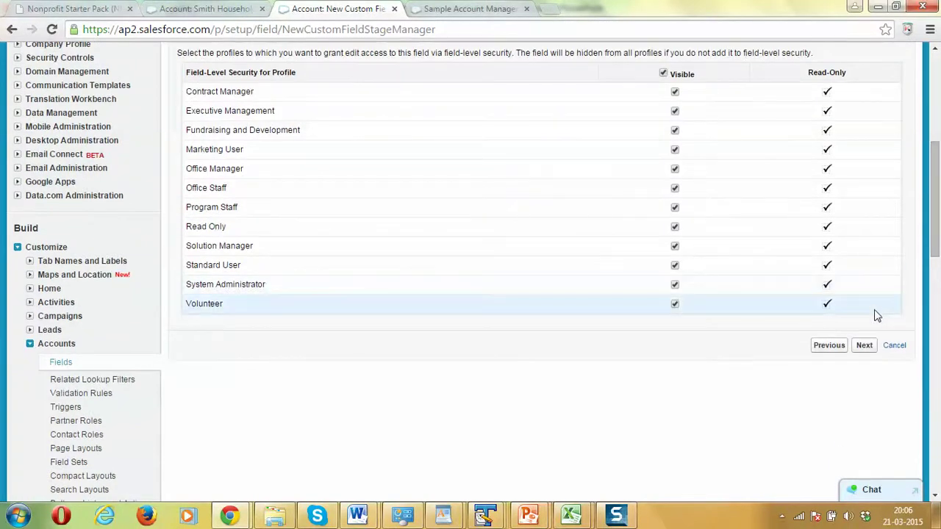
click(865, 345)
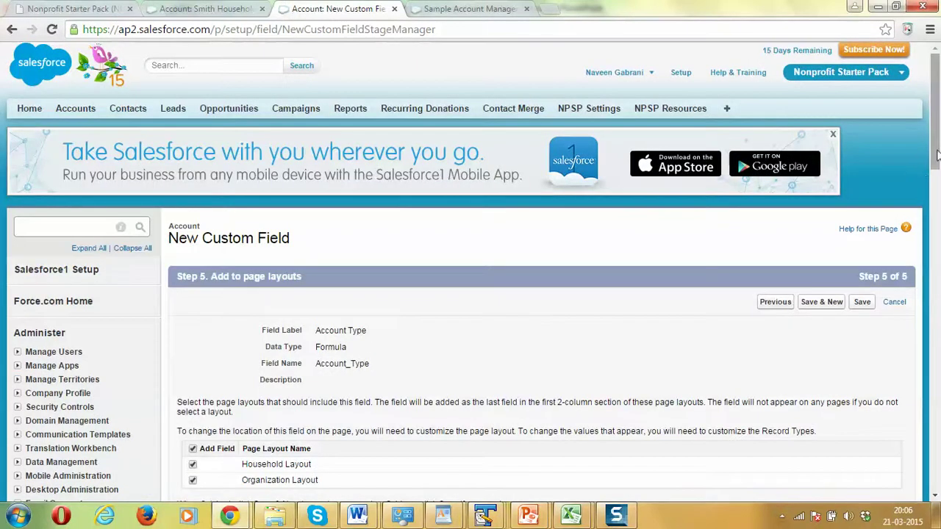
Step: Exclude the field from the Organization Layout, keep it on the Household Layout, and save the new custom field
drag(937, 154, 937, 195)
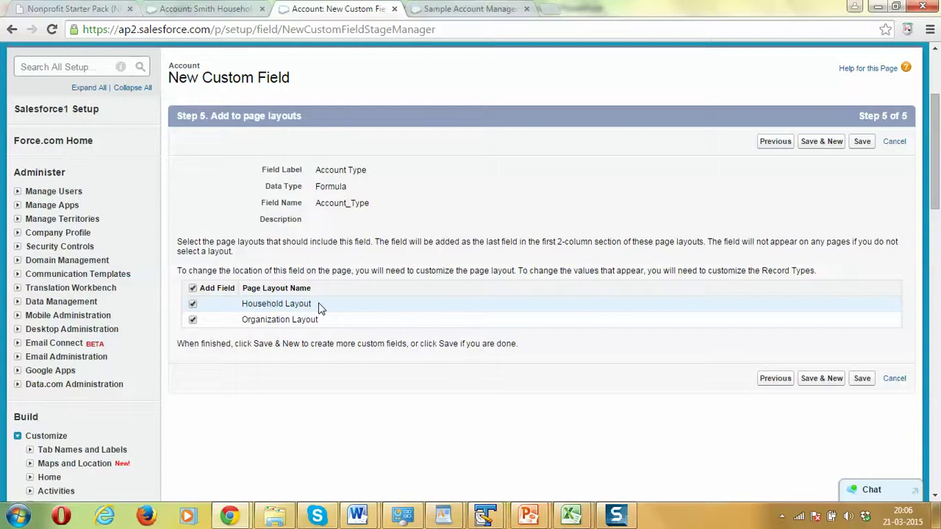
click(192, 321)
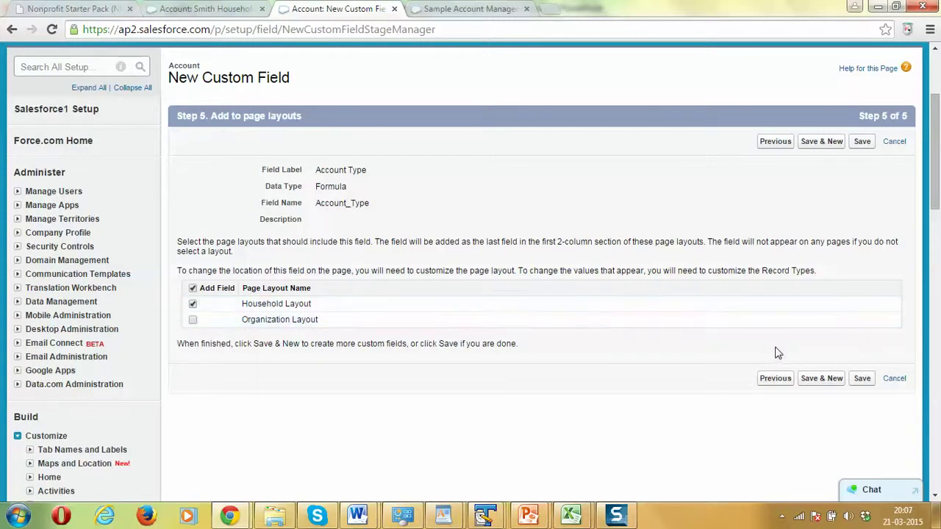
click(862, 379)
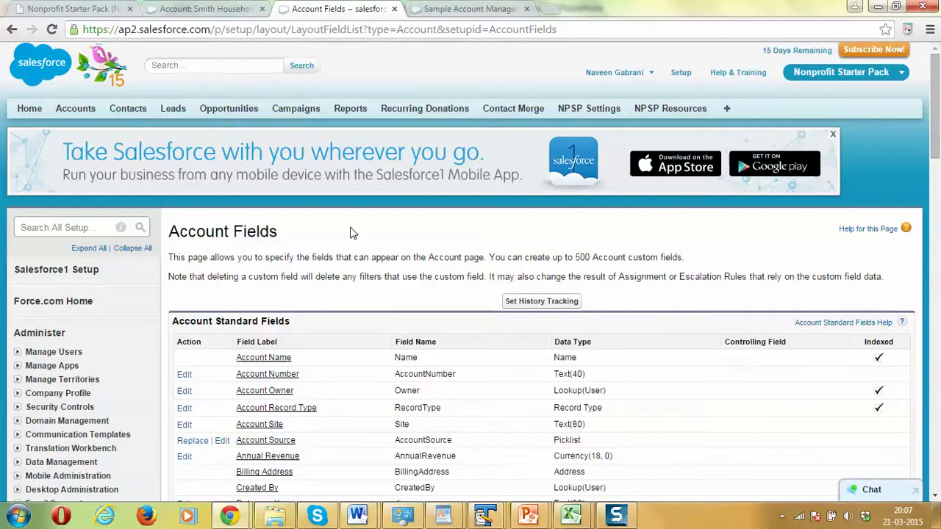
Step: Open the page layout of the household account record and examine where the Account Type field is placed
click(221, 8)
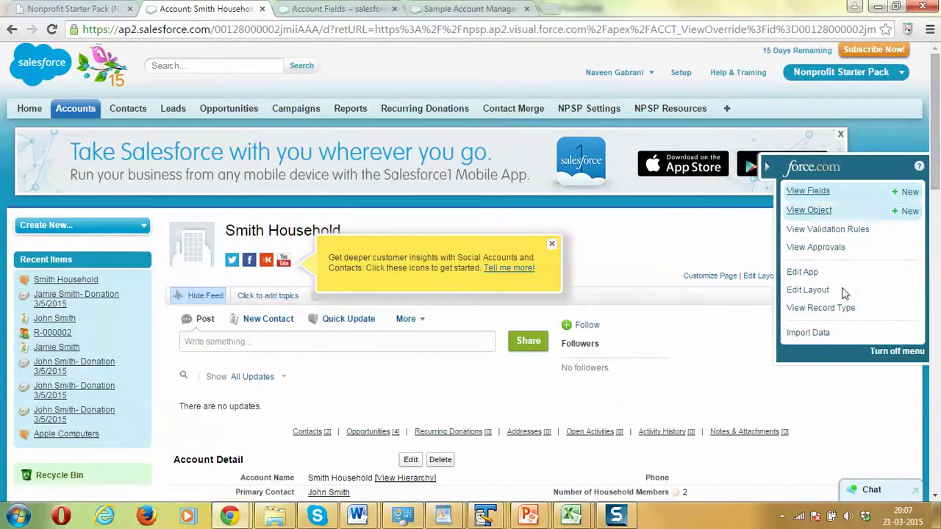
click(808, 293)
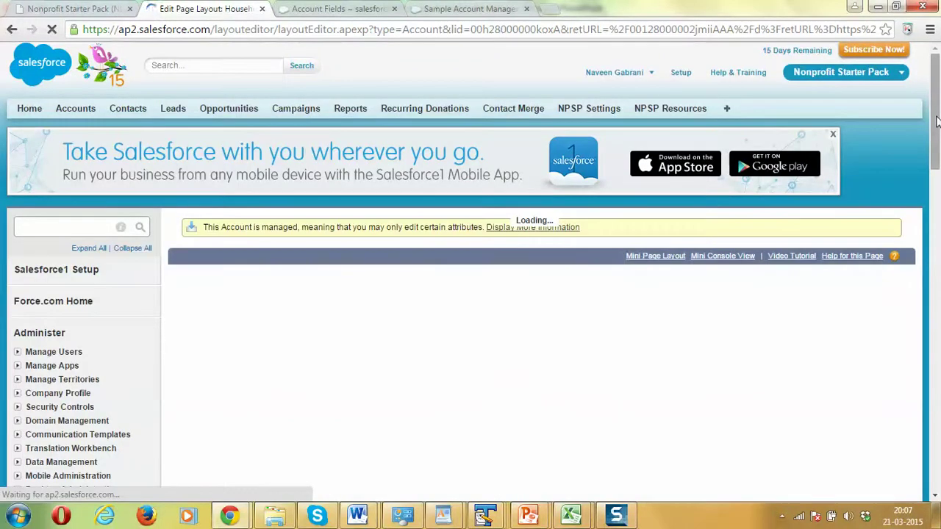
drag(937, 121, 939, 177)
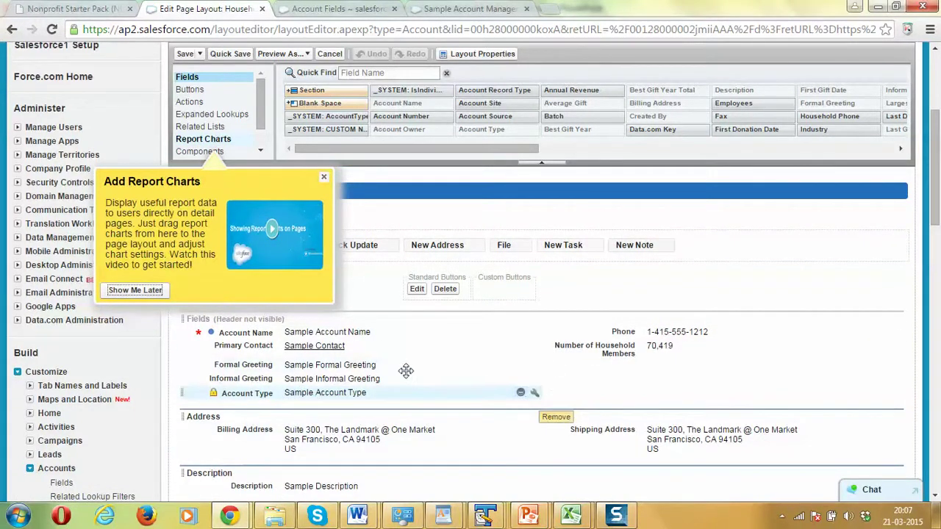
Step: Leave the layout editor without saving and check the Account Type value in the household account's details
click(323, 181)
click(331, 55)
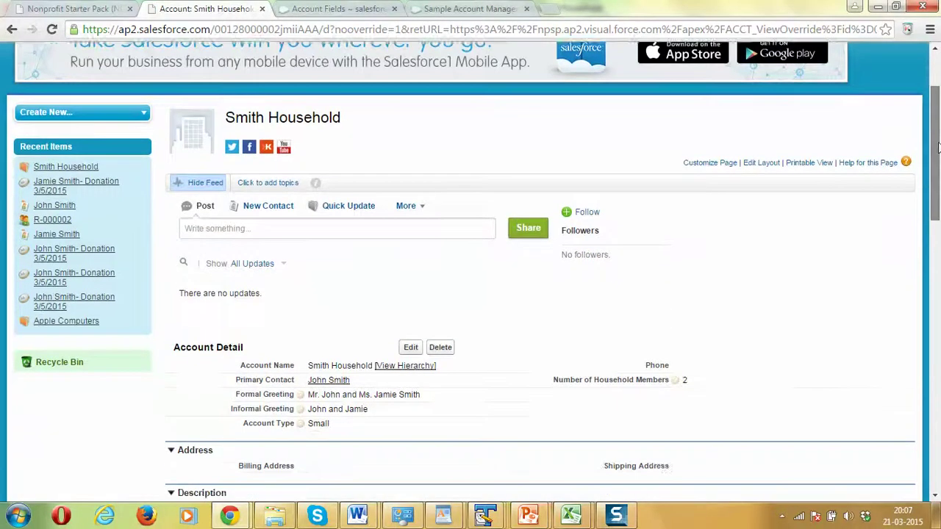
drag(939, 114, 938, 154)
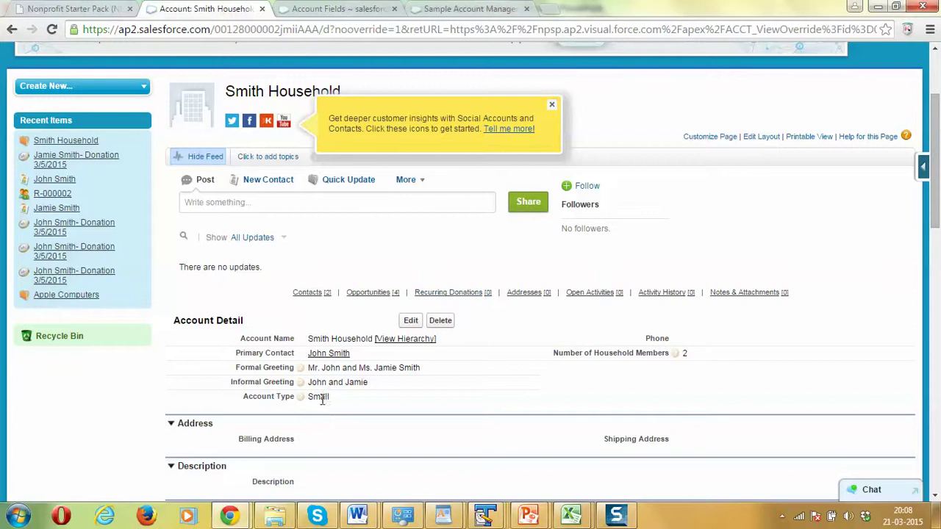